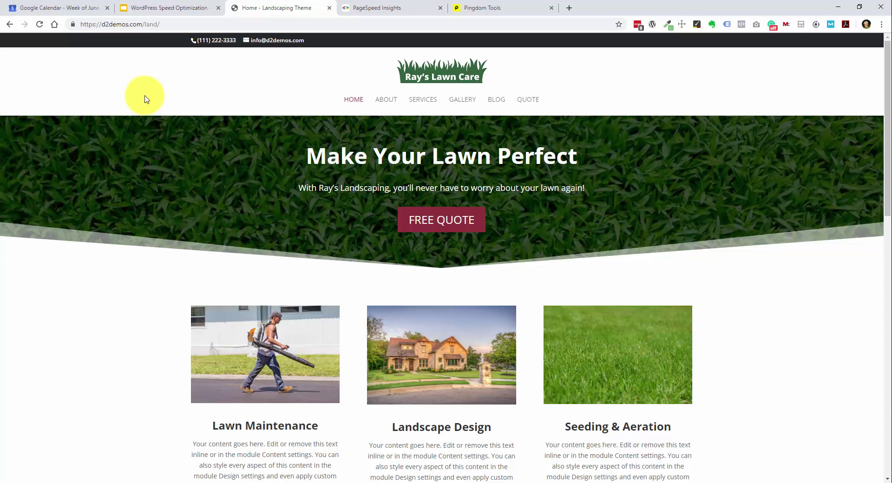
{"action": "left_click", "coordinate": [381, 10]}
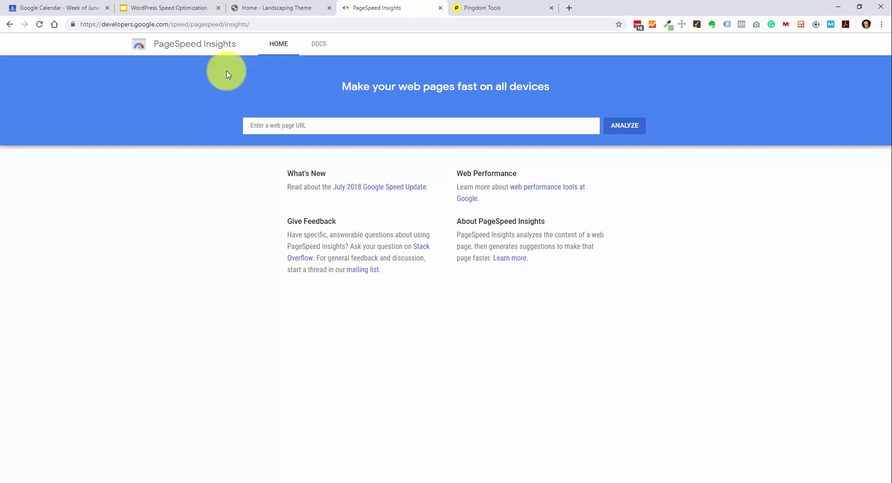
{"action": "left_click", "coordinate": [274, 125]}
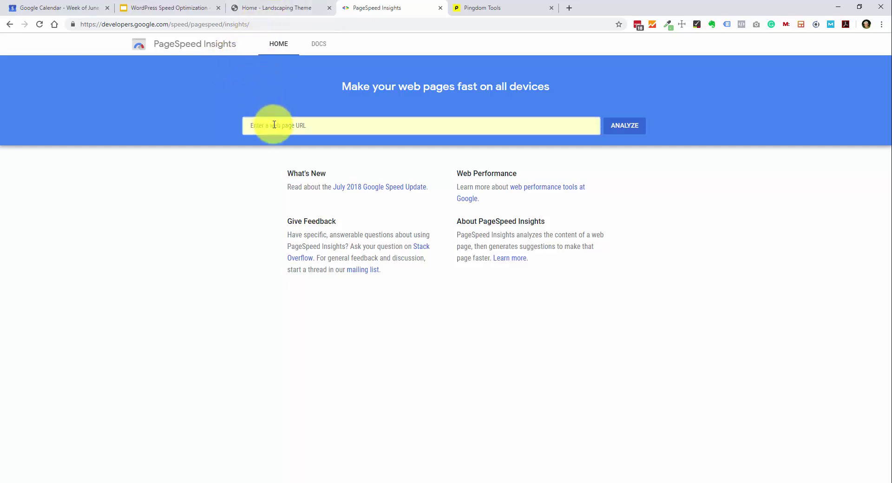
{"action": "type", "text": "https://d2demos.com/land/"}
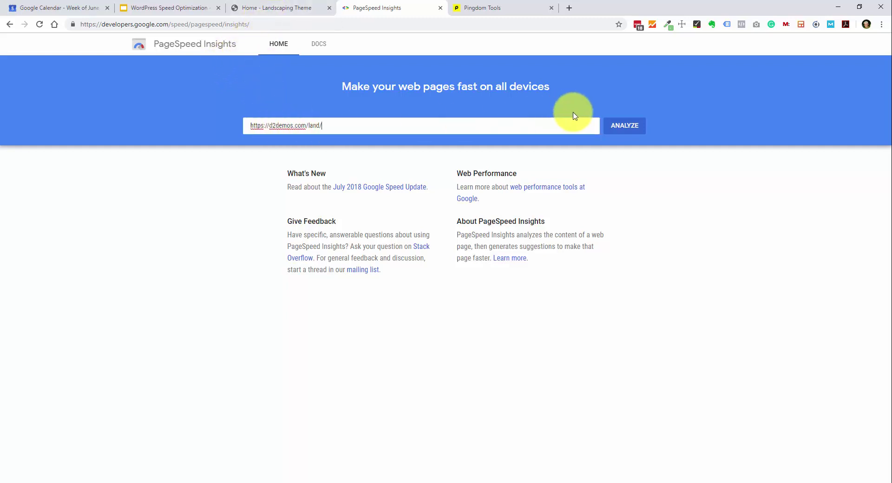
{"action": "left_click", "coordinate": [623, 127]}
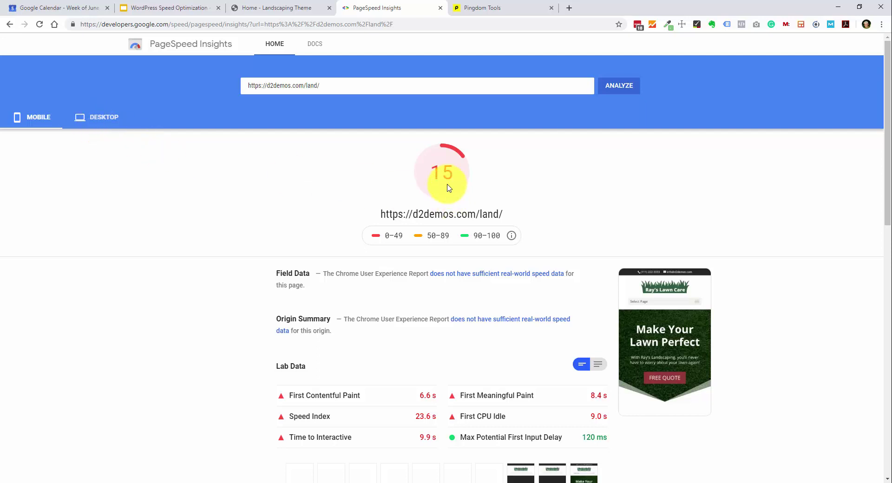
- Examine the desktop score, the lab metric descriptions, and the opportunities and diagnostics for the analyzed page
{"action": "left_click", "coordinate": [85, 116]}
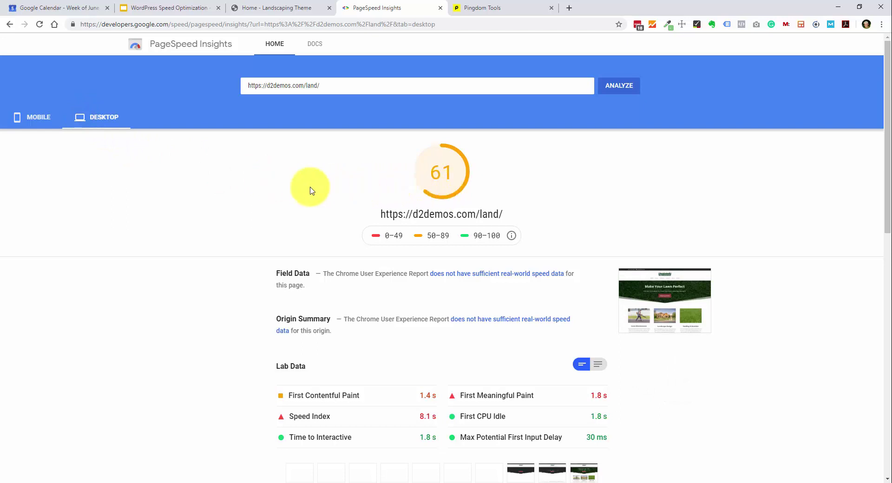
{"action": "scroll", "coordinate": [316, 189], "scroll_direction": "down", "scroll_amount": 3}
{"action": "scroll", "coordinate": [325, 191], "scroll_direction": "down", "scroll_amount": 1}
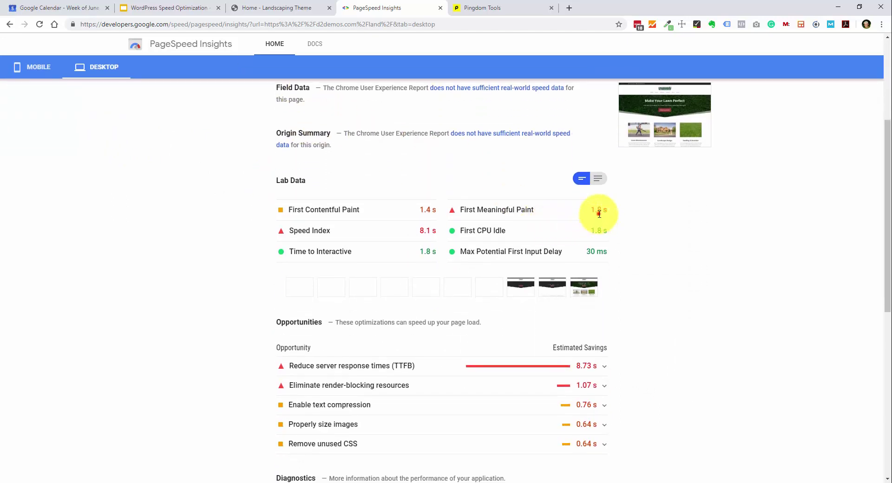
{"action": "left_click", "coordinate": [601, 181]}
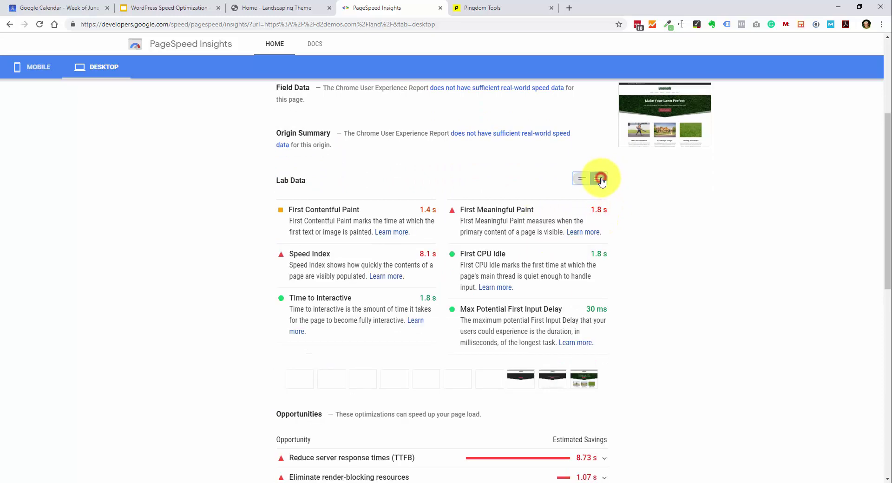
{"action": "scroll", "coordinate": [546, 214], "scroll_direction": "down", "scroll_amount": 1}
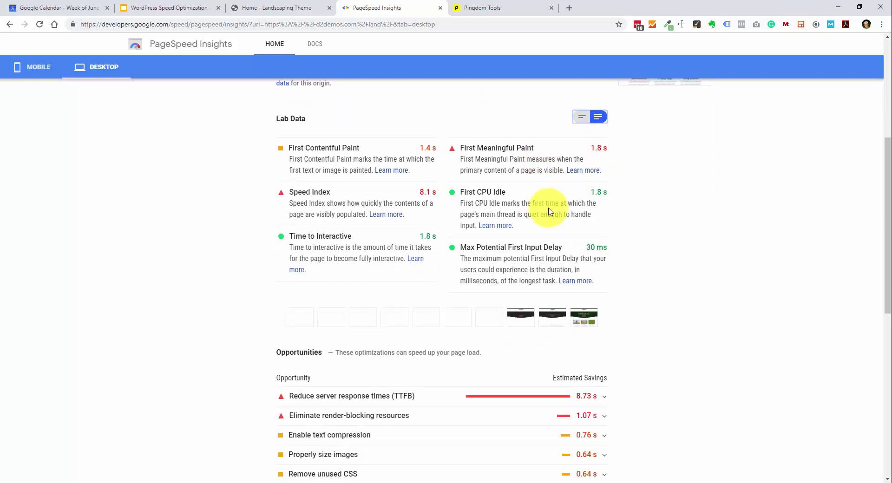
{"action": "scroll", "coordinate": [548, 209], "scroll_direction": "down", "scroll_amount": 3}
{"action": "scroll", "coordinate": [478, 213], "scroll_direction": "down", "scroll_amount": 2}
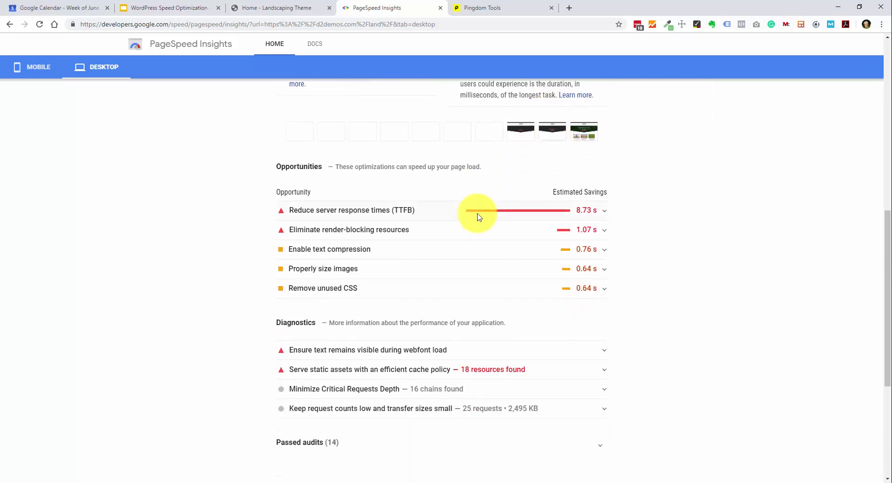
{"action": "scroll", "coordinate": [478, 214], "scroll_direction": "up", "scroll_amount": 5}
{"action": "scroll", "coordinate": [525, 223], "scroll_direction": "up", "scroll_amount": 2}
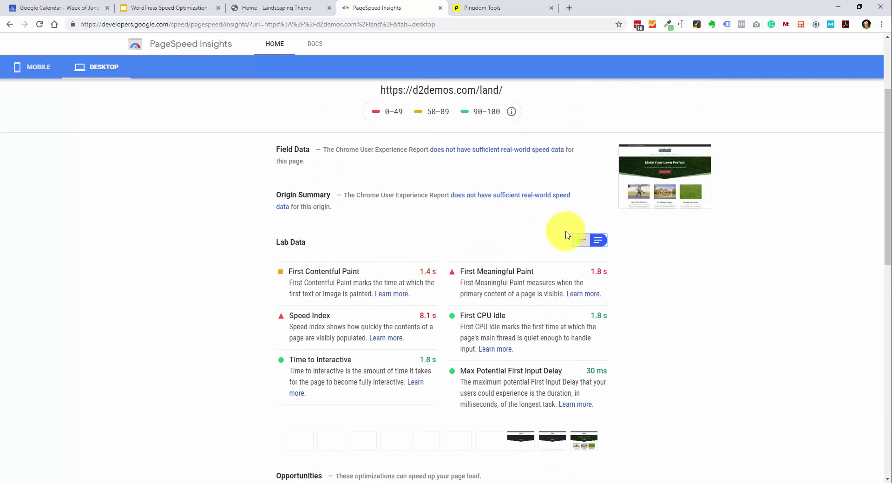
{"action": "left_click", "coordinate": [581, 238]}
{"action": "scroll", "coordinate": [518, 238], "scroll_direction": "up", "scroll_amount": 3}
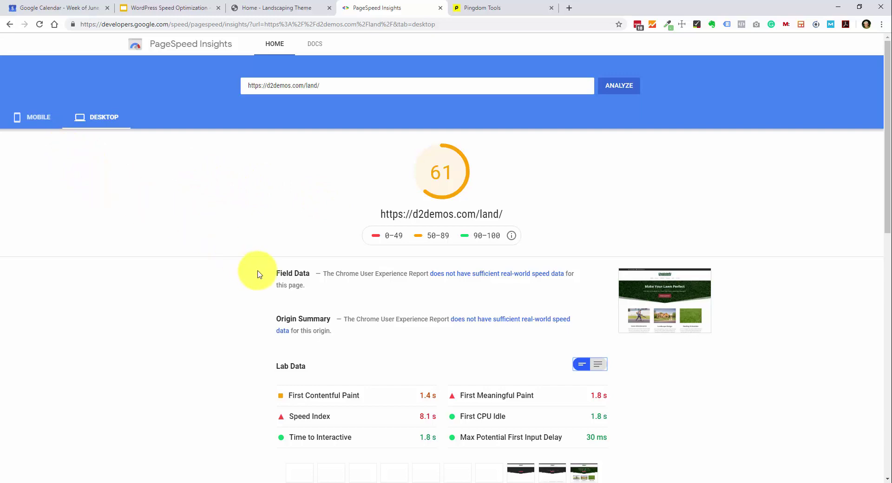
- Switch to the Notepad notes and record the BEFORE scores as Mobile 15 and Desktop 61
{"action": "key", "text": "alt+Tab"}
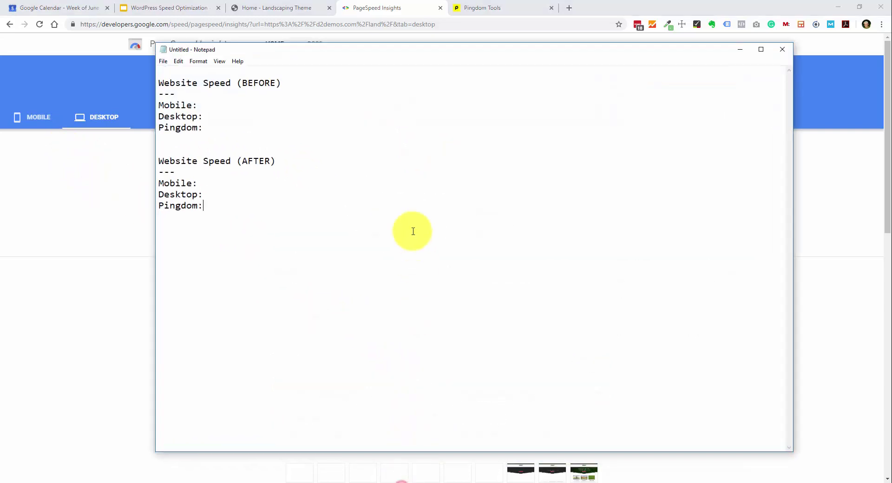
{"action": "left_click_drag", "start_coordinate": [157, 82], "coordinate": [410, 83]}
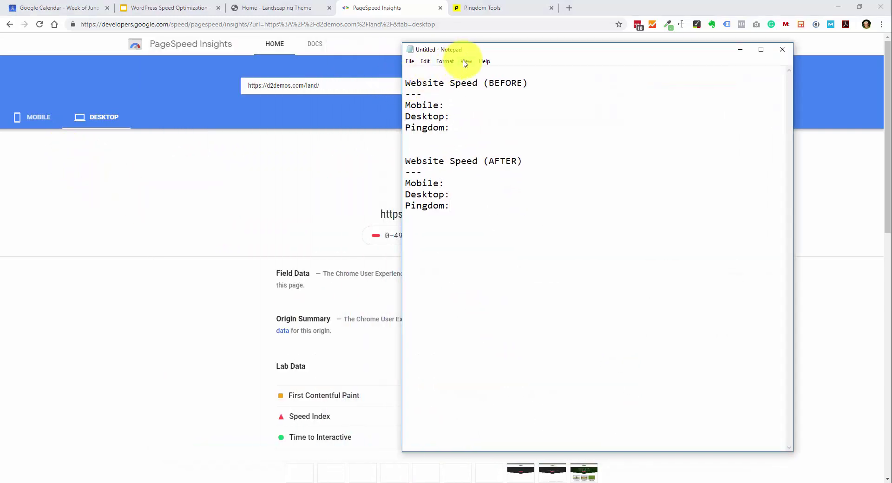
{"action": "left_click_drag", "start_coordinate": [494, 48], "coordinate": [551, 70]}
{"action": "left_click", "coordinate": [529, 128]}
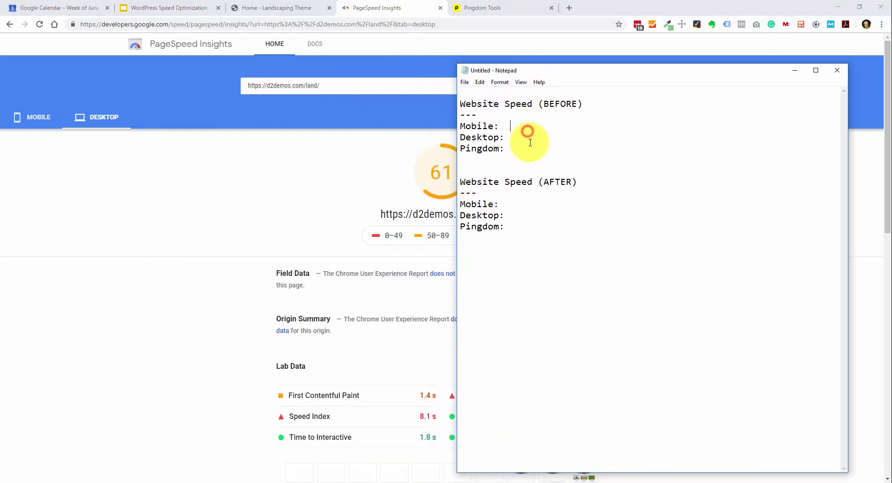
{"action": "type", "text": "15"}
{"action": "left_click", "coordinate": [528, 140]}
{"action": "type", "text": "61"}
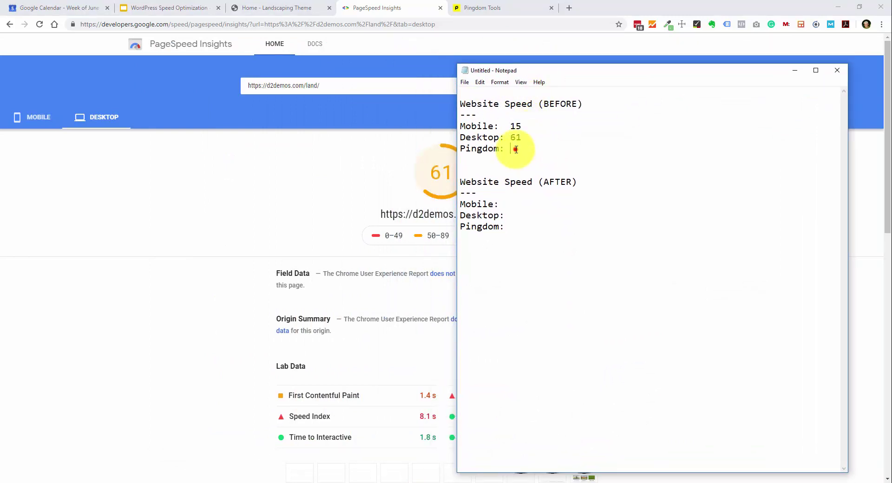
{"action": "left_click", "coordinate": [515, 149]}
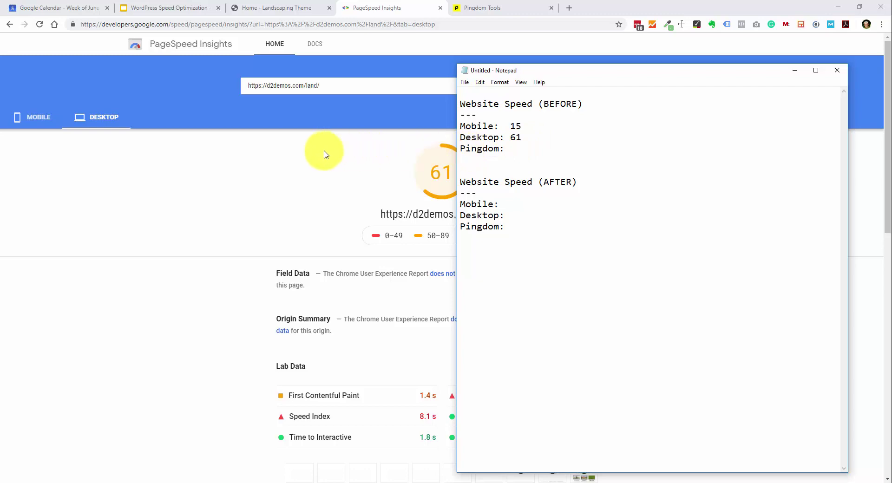
{"action": "left_click", "coordinate": [325, 152]}
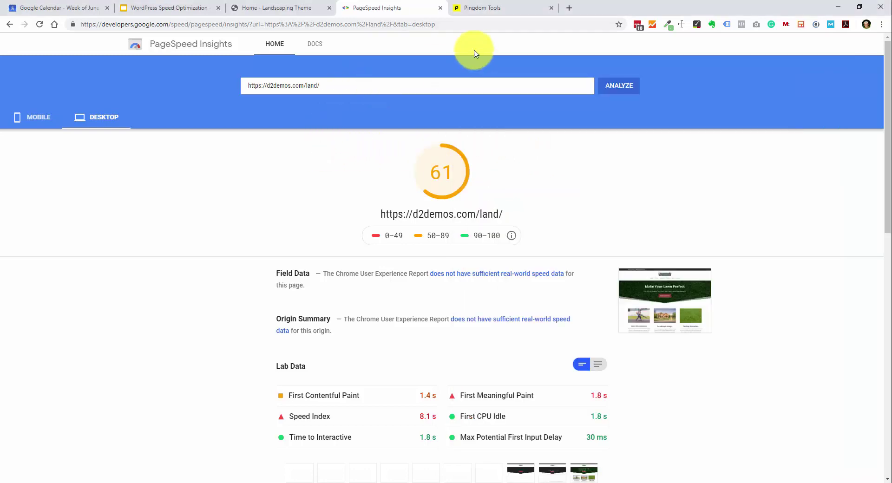
{"action": "left_click", "coordinate": [496, 8]}
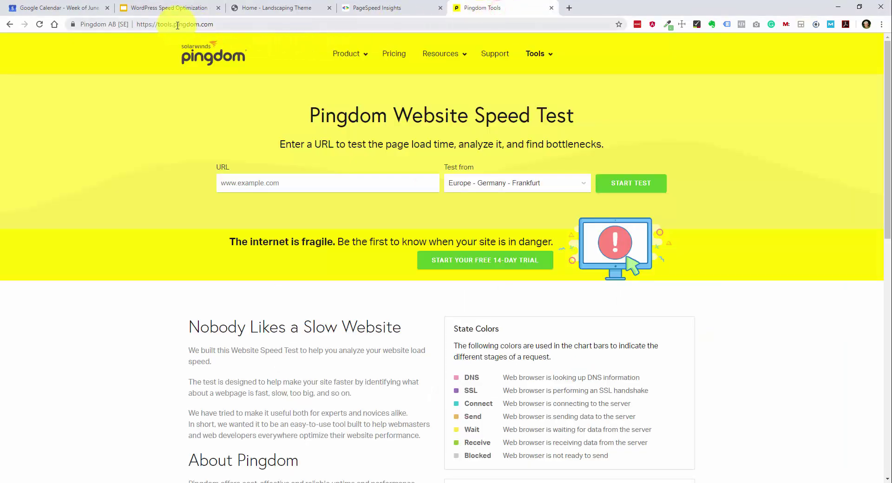
{"action": "left_click", "coordinate": [294, 190]}
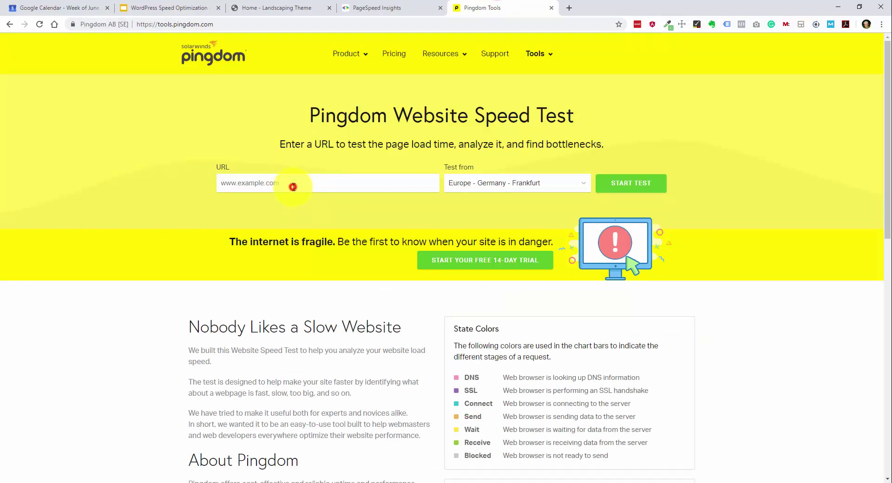
{"action": "type", "text": "https://d2demos.com/land/"}
{"action": "left_click", "coordinate": [519, 187]}
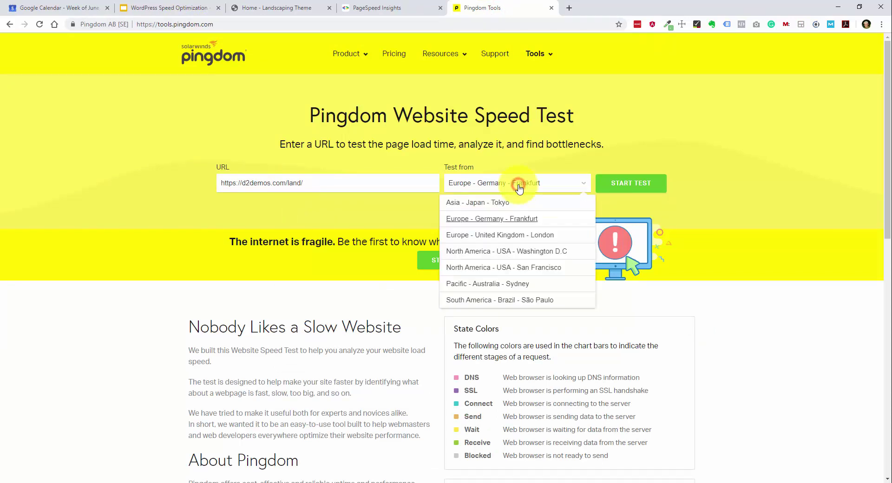
{"action": "left_click", "coordinate": [537, 270]}
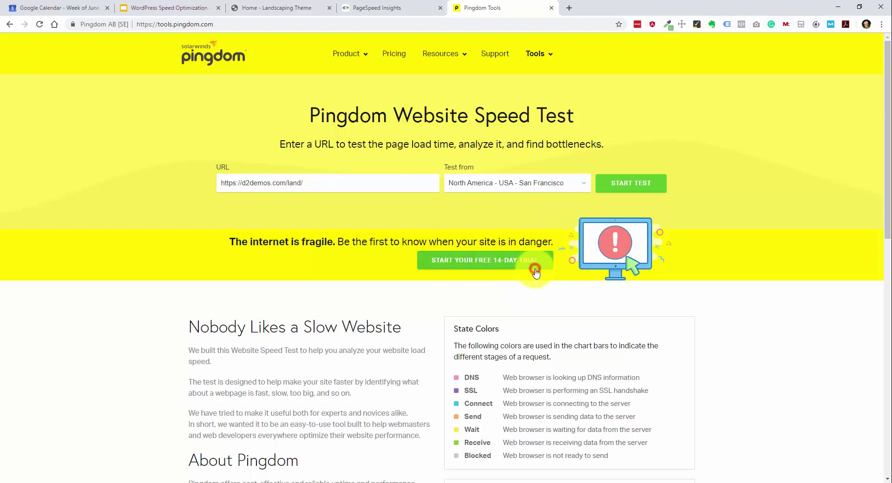
{"action": "left_click", "coordinate": [630, 188]}
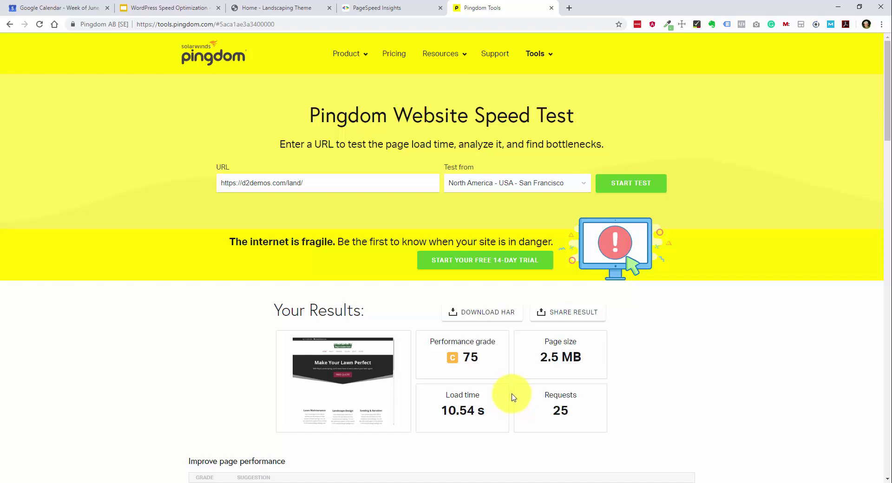
- Review the Pingdom performance suggestions and the file requests list, showing 25 entries per page
{"action": "scroll", "coordinate": [511, 396], "scroll_direction": "down", "scroll_amount": 5}
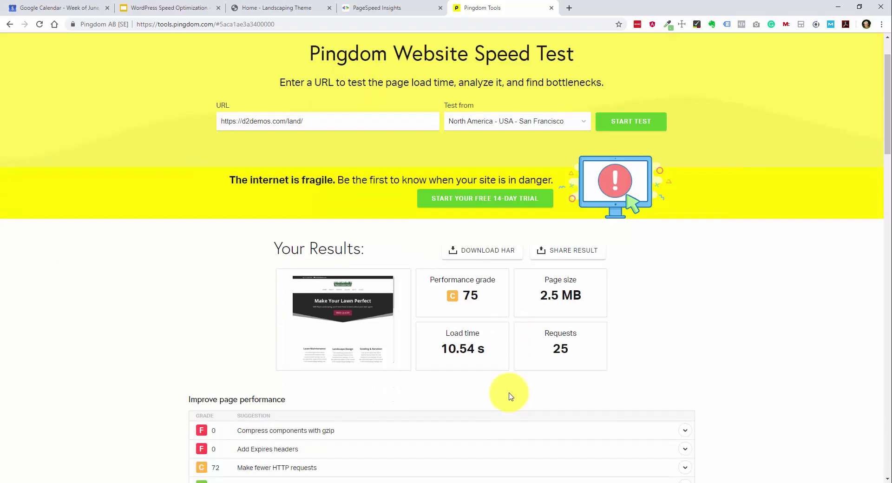
{"action": "scroll", "coordinate": [465, 313], "scroll_direction": "down", "scroll_amount": 1}
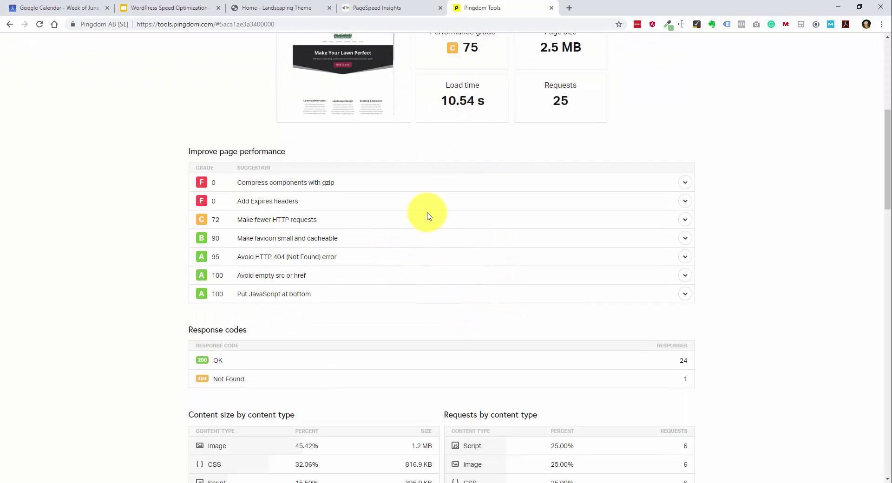
{"action": "scroll", "coordinate": [427, 218], "scroll_direction": "down", "scroll_amount": 12}
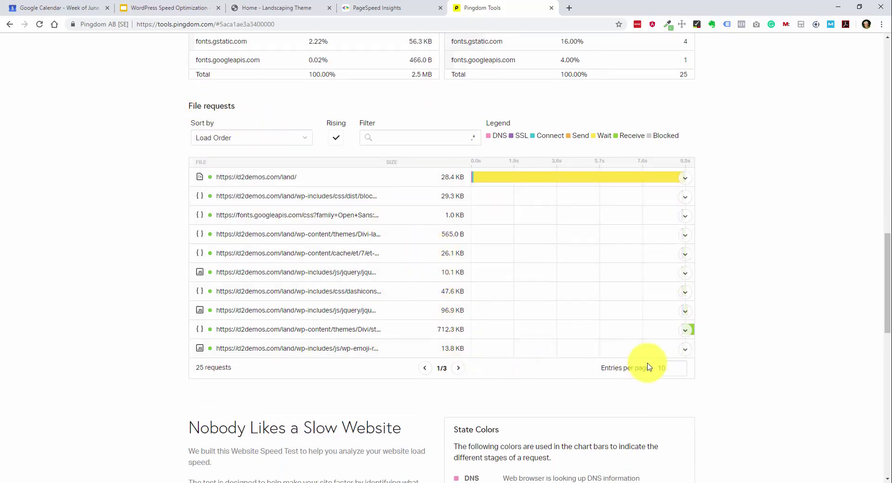
{"action": "mouse_move", "coordinate": [419, 343]}
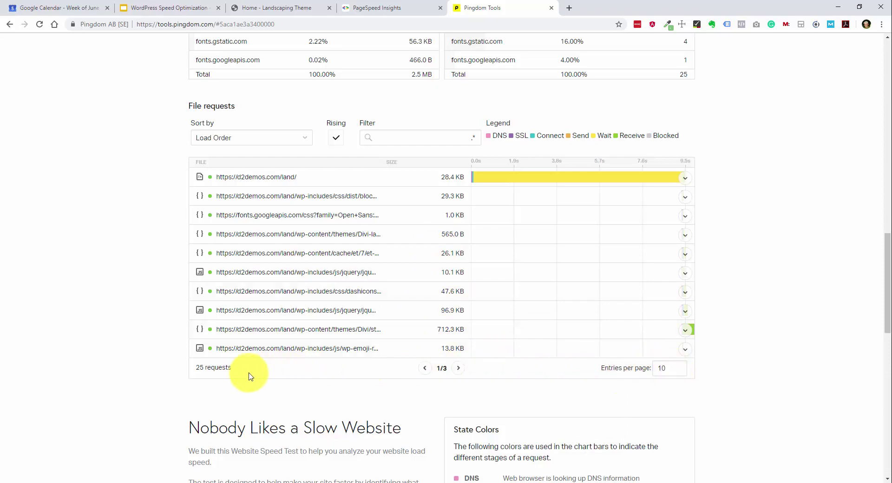
{"action": "double_click", "coordinate": [671, 370]}
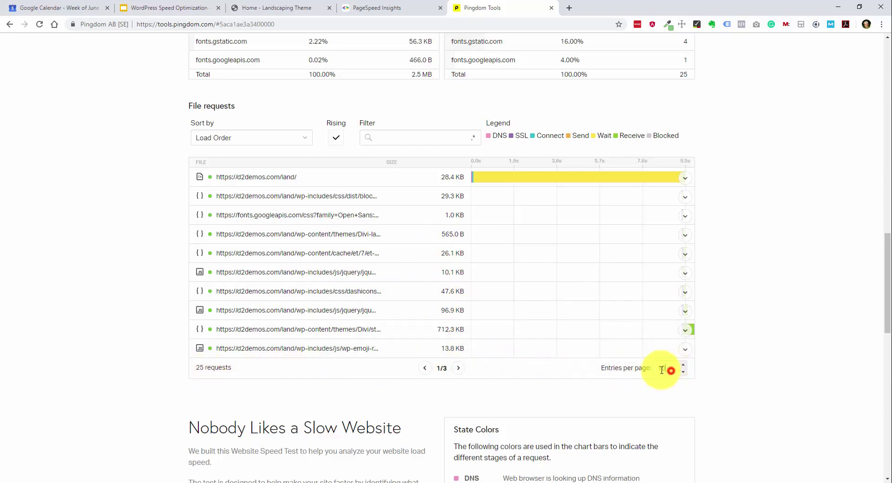
{"action": "mouse_move", "coordinate": [650, 355]}
{"action": "type", "text": "25"}
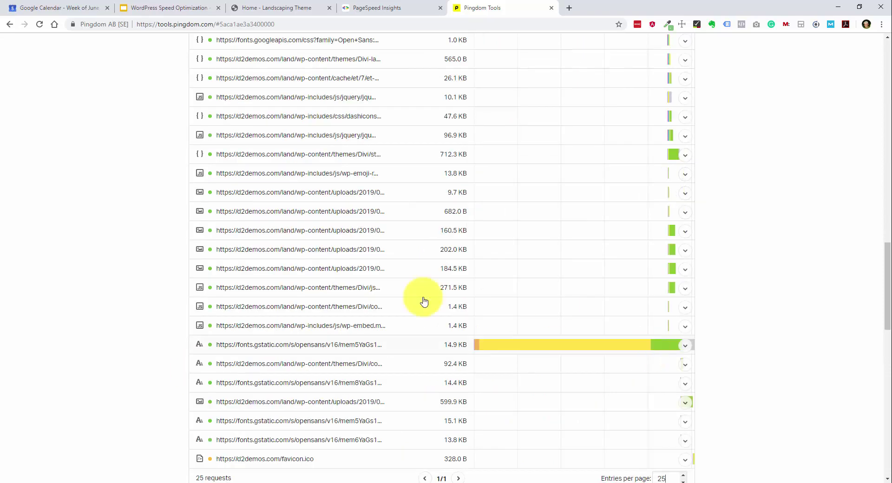
{"action": "left_click", "coordinate": [71, 262]}
{"action": "scroll", "coordinate": [120, 239], "scroll_direction": "up", "scroll_amount": 6}
{"action": "scroll", "coordinate": [294, 269], "scroll_direction": "down", "scroll_amount": 3}
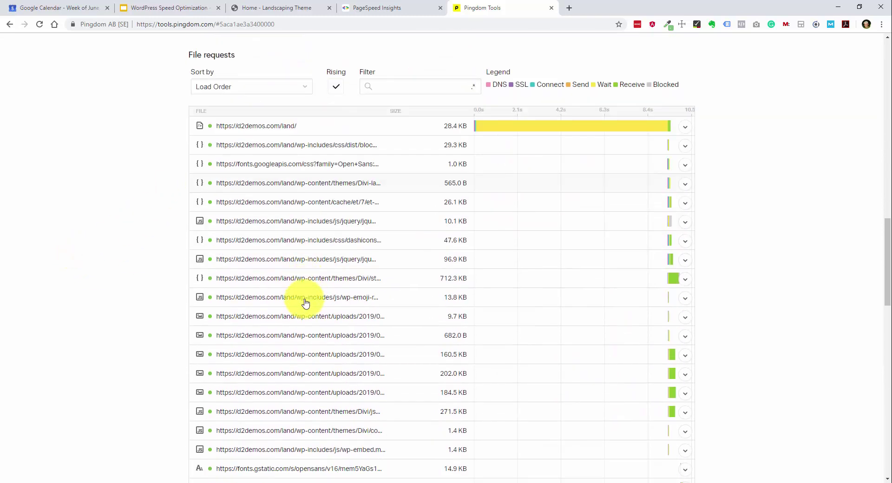
{"action": "scroll", "coordinate": [307, 300], "scroll_direction": "down", "scroll_amount": 4}
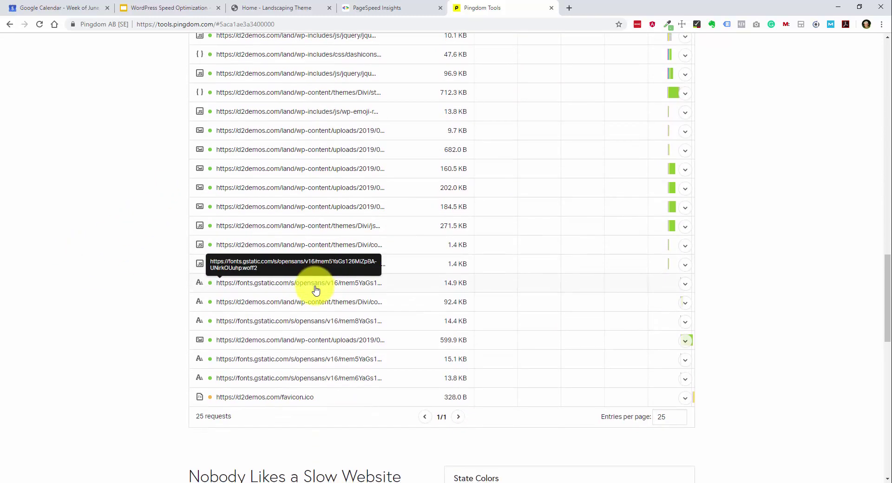
{"action": "scroll", "coordinate": [311, 324], "scroll_direction": "down", "scroll_amount": 1}
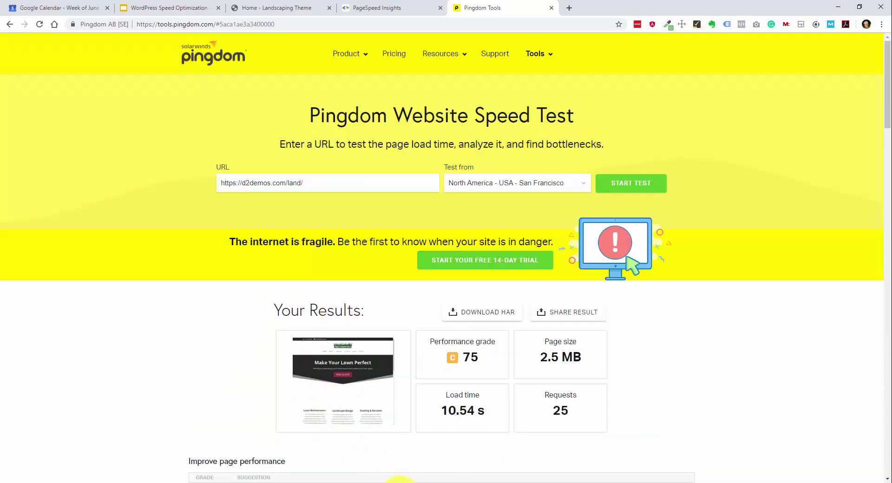
- Switch to the Notepad notes and record the BEFORE Pingdom result as 75 / 10.5 sec
{"action": "left_click", "coordinate": [401, 482]}
{"action": "left_click_drag", "start_coordinate": [648, 72], "coordinate": [723, 70]}
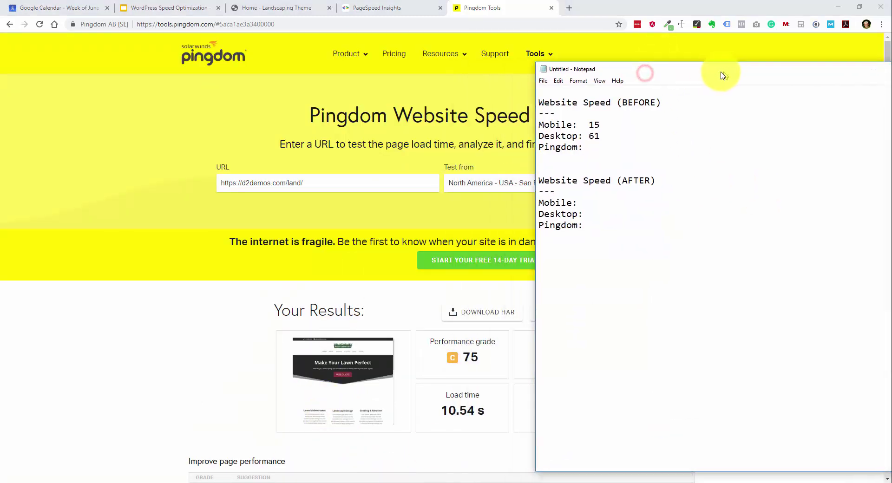
{"action": "left_click", "coordinate": [597, 146]}
{"action": "type", "text": "75 / 10.5 sec"}
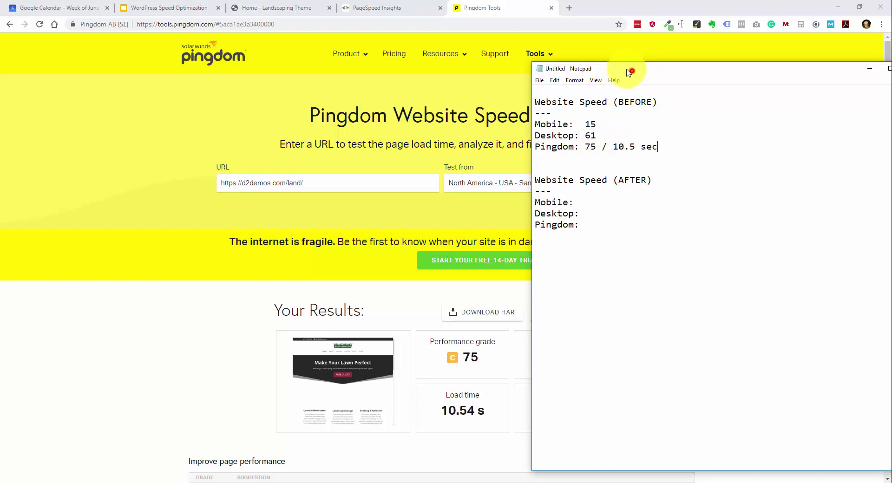
{"action": "left_click_drag", "start_coordinate": [635, 74], "coordinate": [529, 70]}
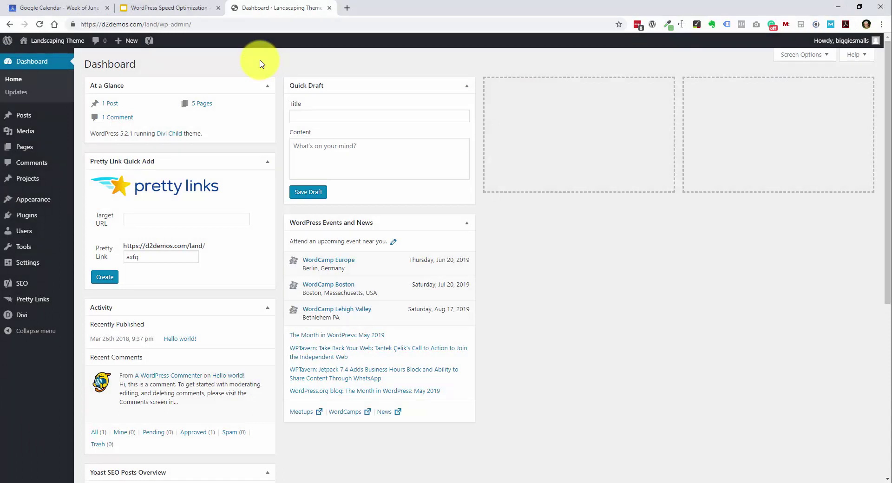
- Open the Media Library of the Landscaping Theme WordPress site
{"action": "left_click", "coordinate": [21, 134]}
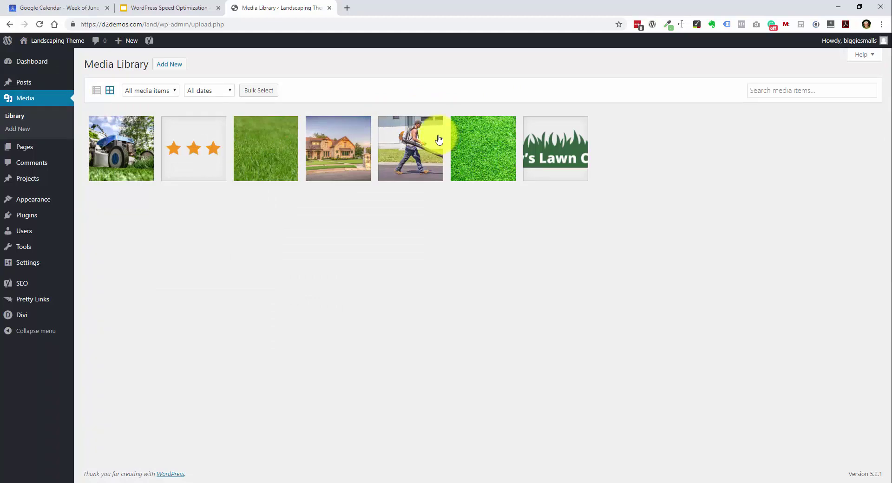
- Examine the file size and dimensions of the stone house photo in its attachment details, and close them
{"action": "left_click", "coordinate": [365, 143]}
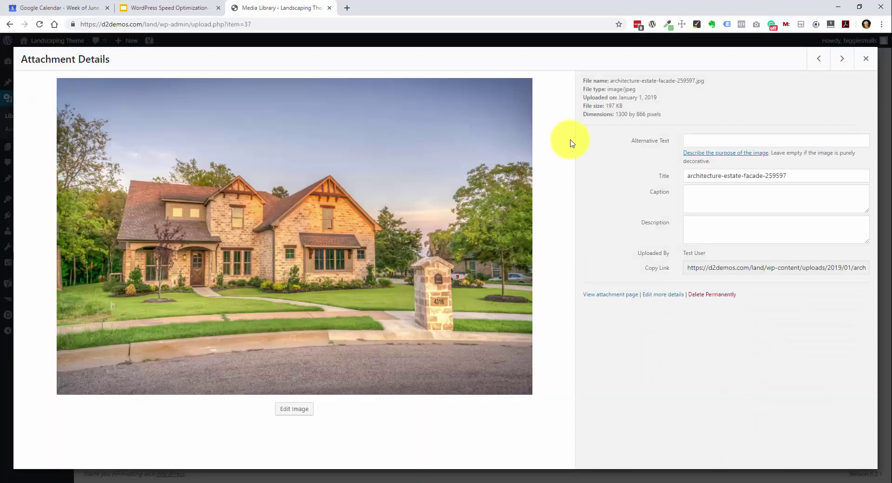
{"action": "left_click_drag", "start_coordinate": [584, 115], "coordinate": [617, 114]}
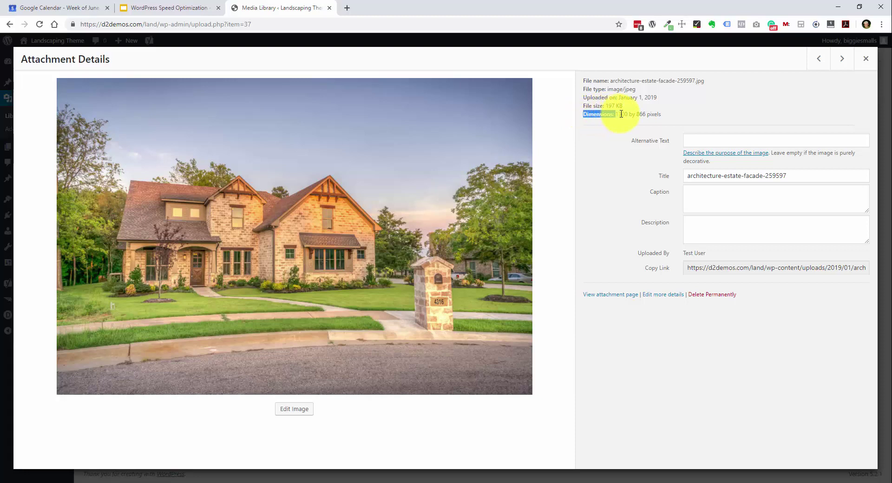
{"action": "left_click_drag", "start_coordinate": [617, 114], "coordinate": [667, 116]}
{"action": "left_click", "coordinate": [666, 115]}
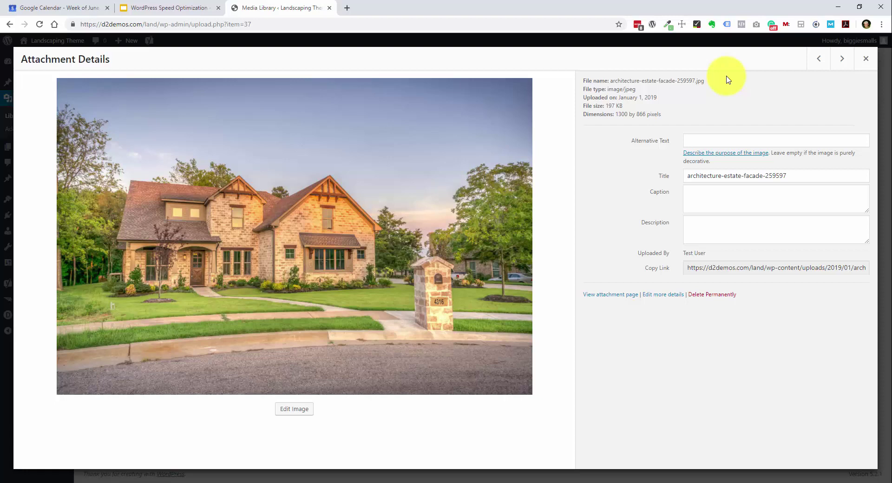
{"action": "left_click", "coordinate": [867, 59]}
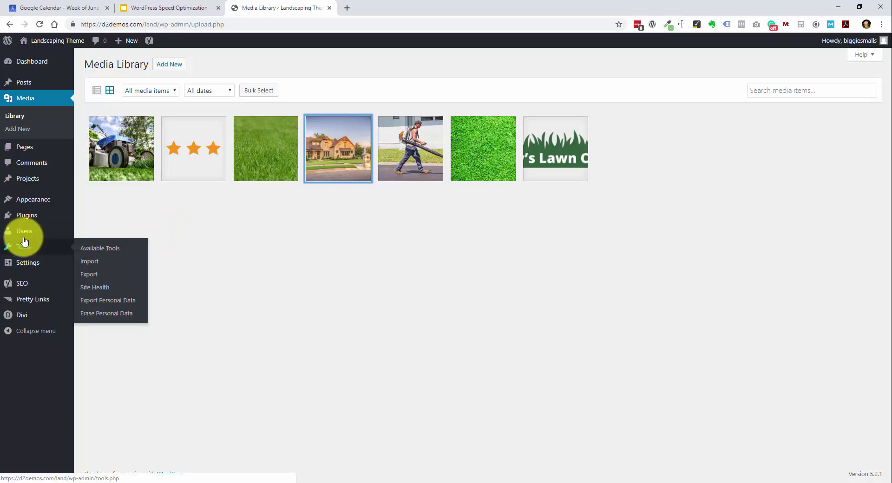
- Search the WordPress plugin directory for "w3 total", and install and activate the W3 Total Cache plugin
{"action": "left_click", "coordinate": [29, 220]}
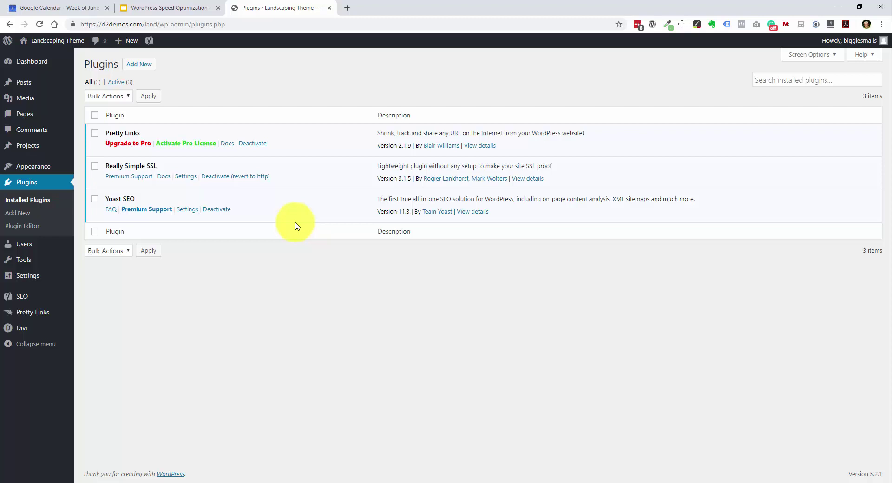
{"action": "left_click", "coordinate": [145, 63]}
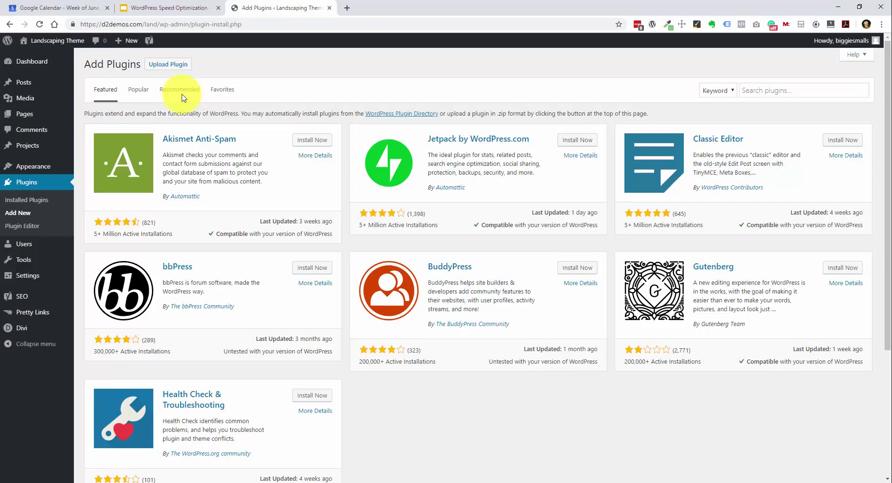
{"action": "left_click", "coordinate": [766, 84]}
{"action": "type", "text": "w3"}
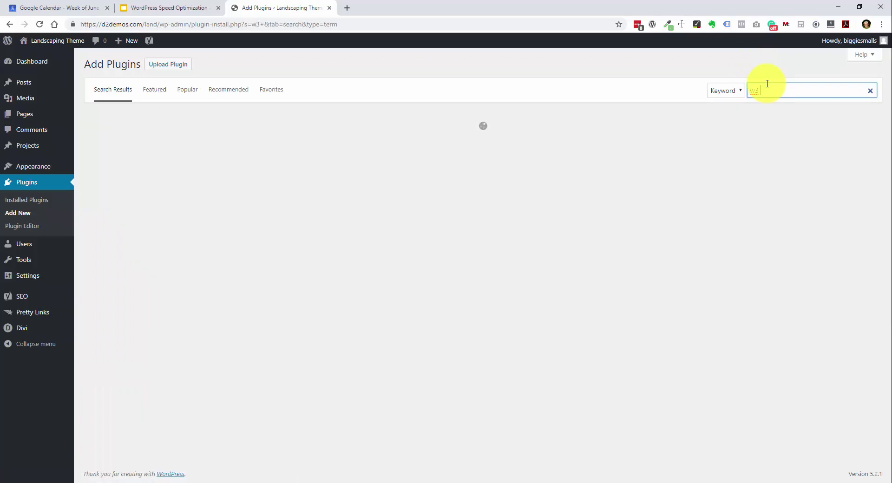
{"action": "type", "text": " total"}
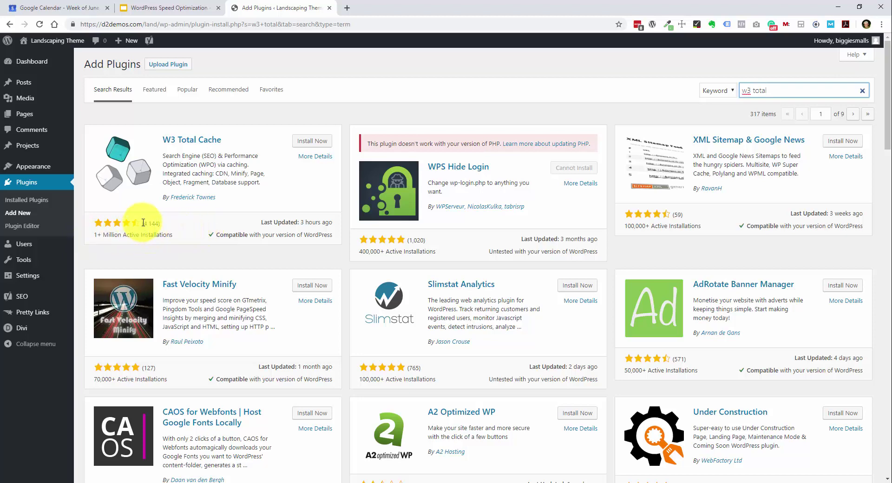
{"action": "left_click", "coordinate": [320, 140]}
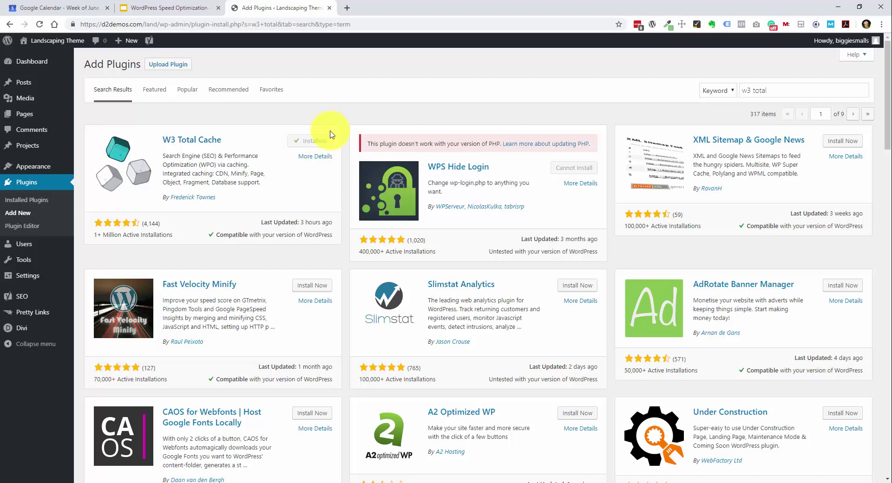
{"action": "left_click", "coordinate": [320, 142]}
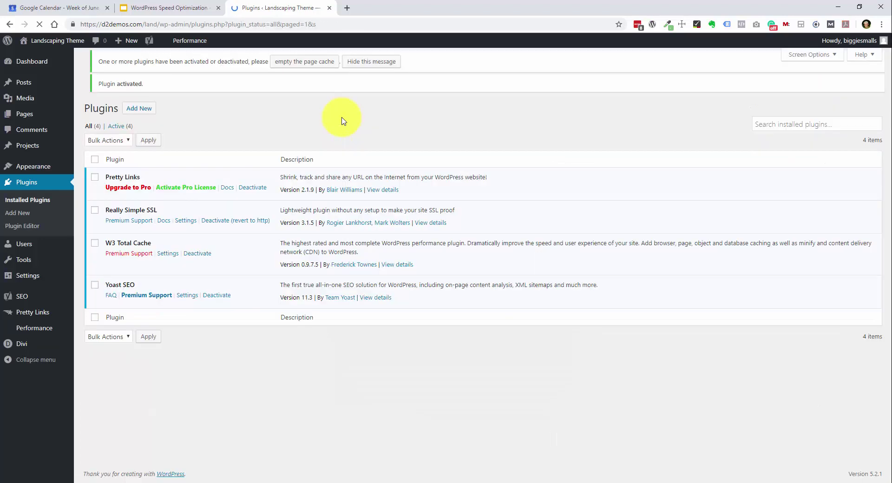
- Enable Page Cache in the W3 Total Cache general settings, with Disk: Enhanced as the page cache method
{"action": "mouse_move", "coordinate": [59, 329]}
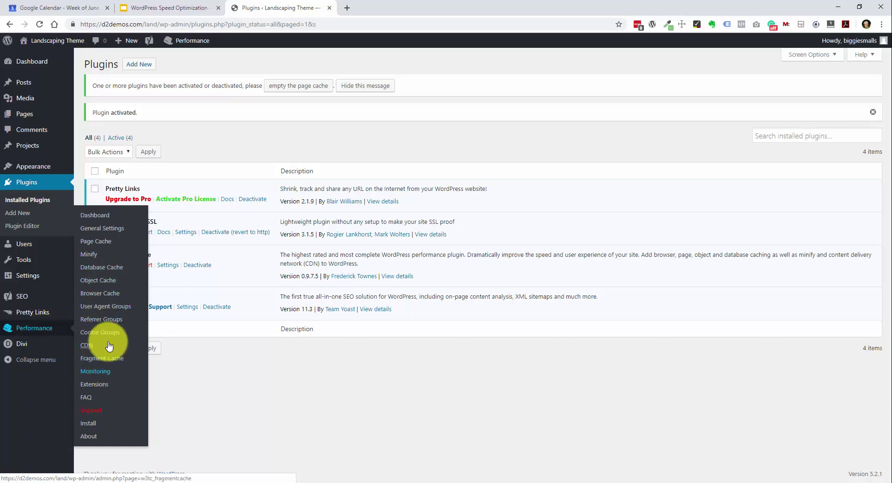
{"action": "left_click", "coordinate": [115, 231]}
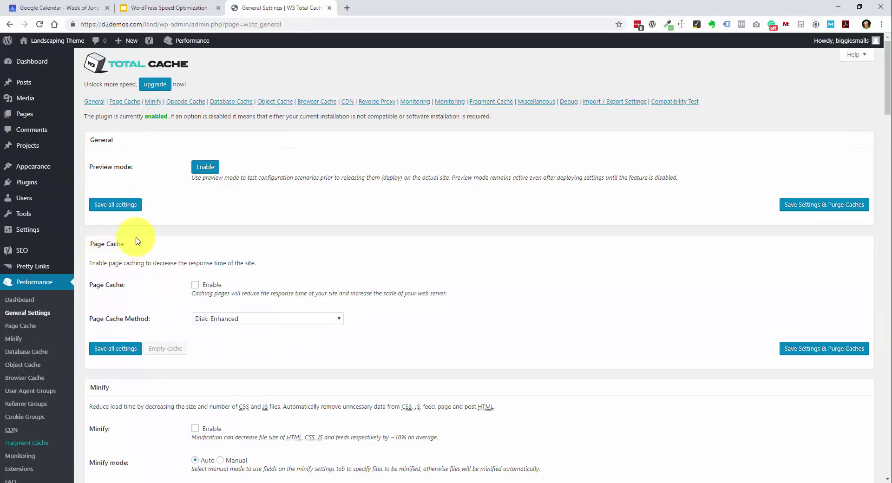
{"action": "left_click", "coordinate": [196, 285]}
{"action": "left_click", "coordinate": [338, 320]}
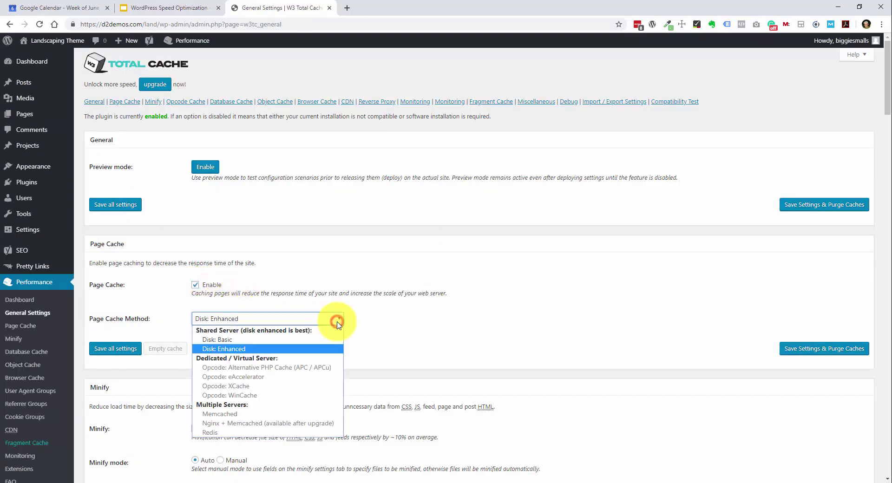
{"action": "left_click", "coordinate": [317, 349]}
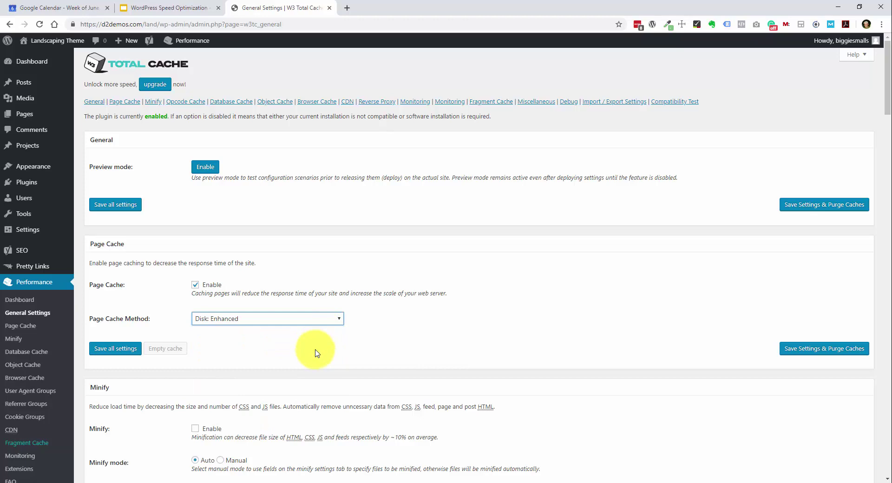
- Enable the CDN in the W3 Total Cache general settings and set the CDN type to Amazon CloudFront
{"action": "scroll", "coordinate": [317, 354], "scroll_direction": "down", "scroll_amount": 4}
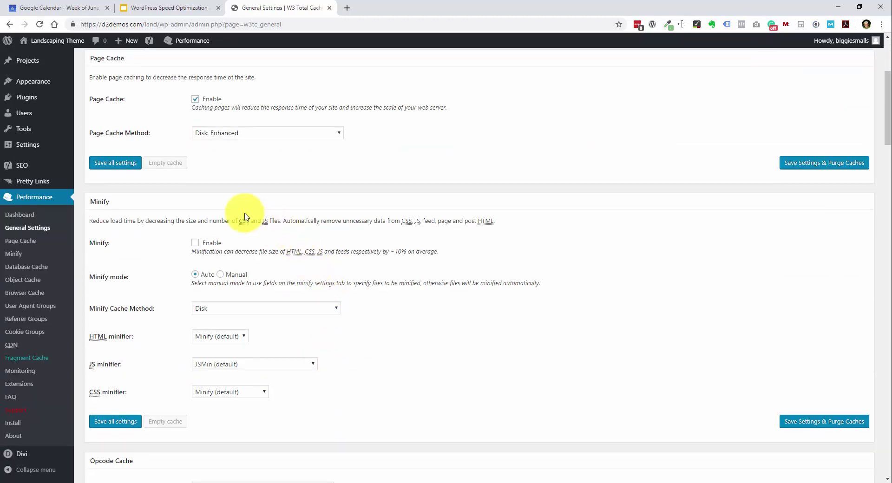
{"action": "scroll", "coordinate": [135, 213], "scroll_direction": "down", "scroll_amount": 3}
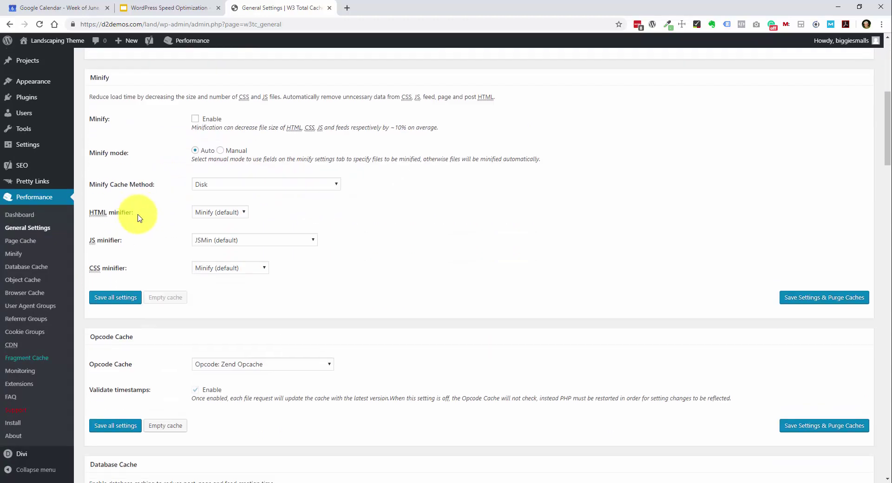
{"action": "scroll", "coordinate": [190, 239], "scroll_direction": "down", "scroll_amount": 4}
{"action": "scroll", "coordinate": [198, 245], "scroll_direction": "down", "scroll_amount": 11}
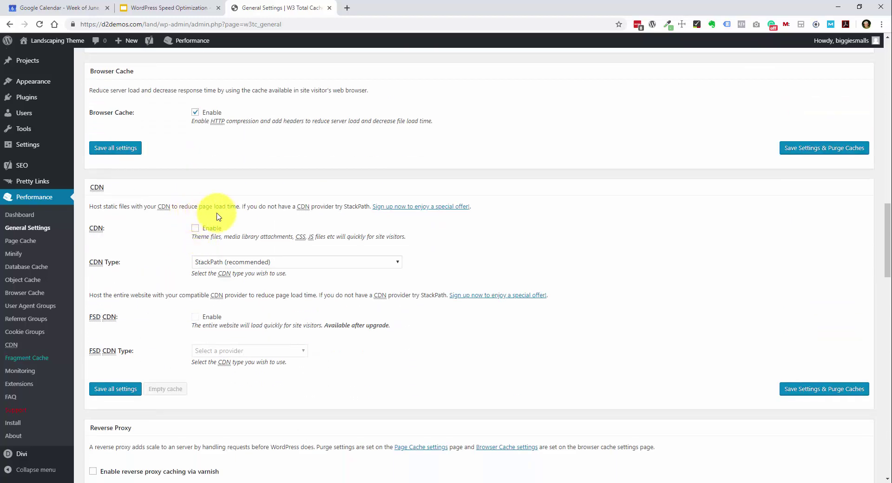
{"action": "scroll", "coordinate": [221, 163], "scroll_direction": "down", "scroll_amount": 1}
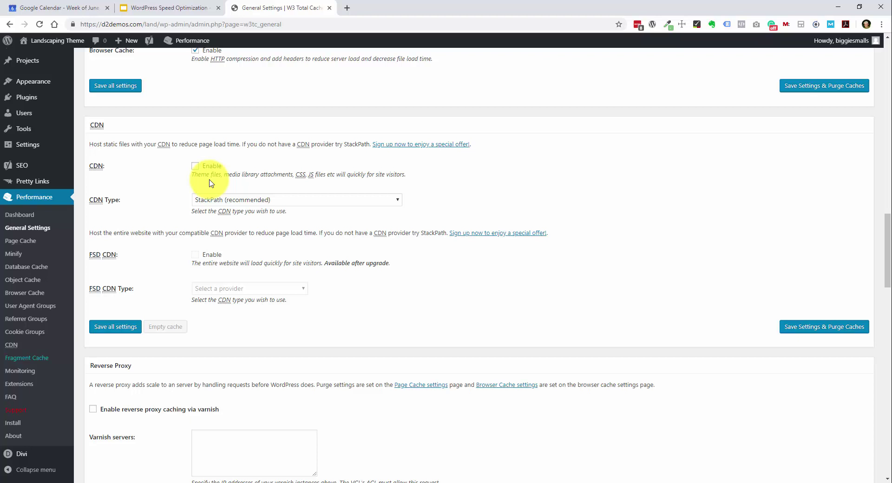
{"action": "left_click", "coordinate": [195, 166]}
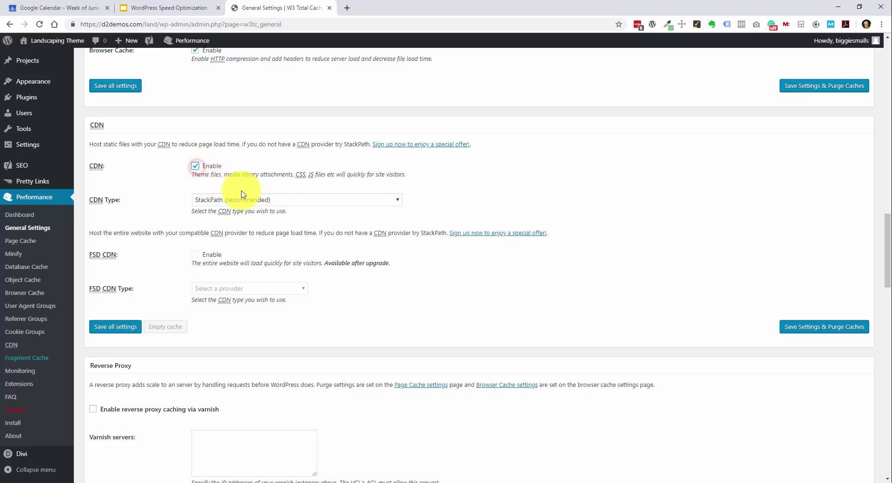
{"action": "left_click", "coordinate": [382, 200]}
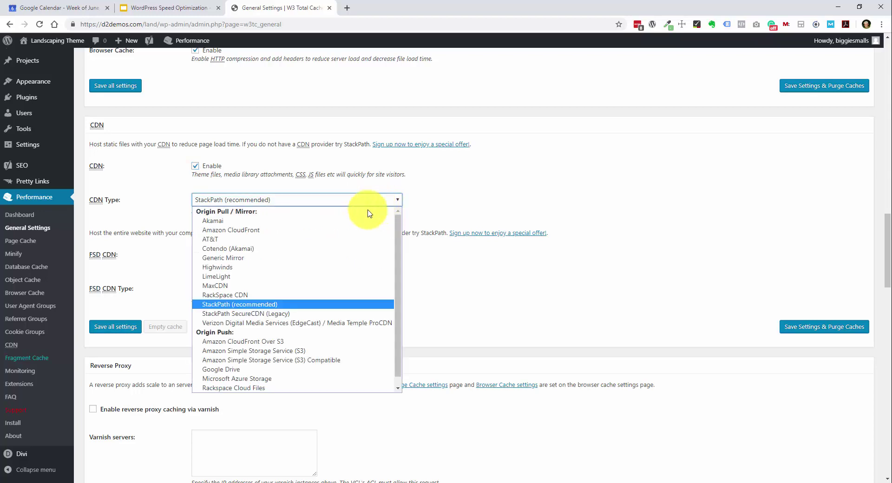
{"action": "left_click", "coordinate": [278, 231]}
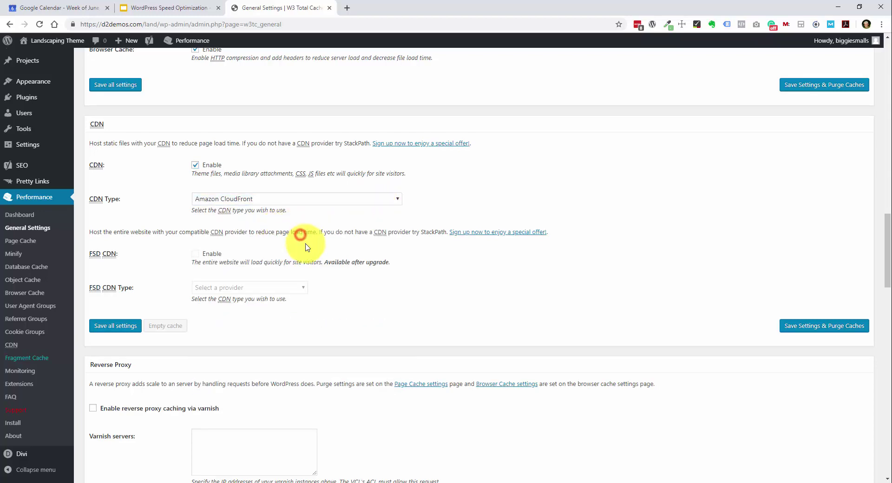
- Set the Fragment Cache method to Disk and save all general settings
{"action": "scroll", "coordinate": [303, 242], "scroll_direction": "down", "scroll_amount": 3}
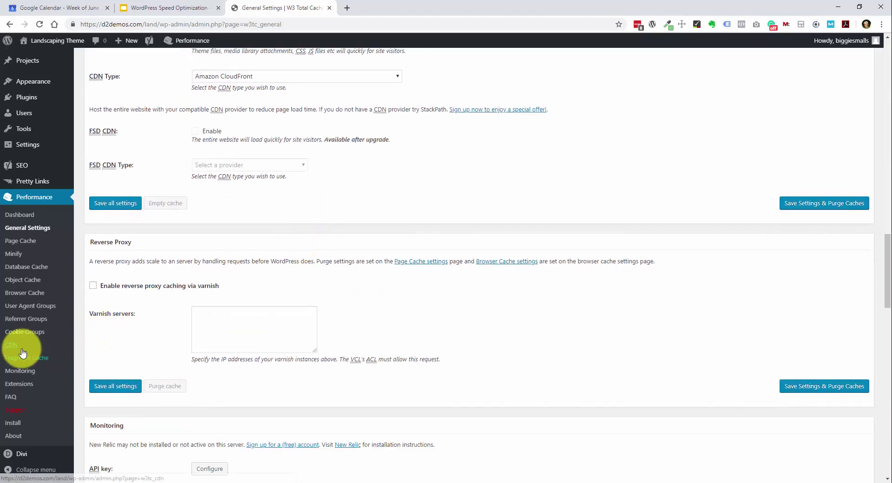
{"action": "scroll", "coordinate": [319, 233], "scroll_direction": "down", "scroll_amount": 6}
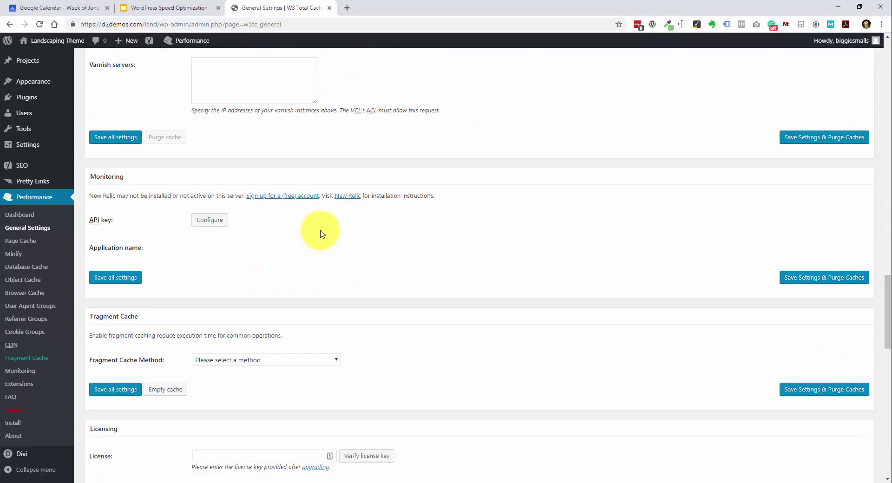
{"action": "scroll", "coordinate": [321, 233], "scroll_direction": "down", "scroll_amount": 3}
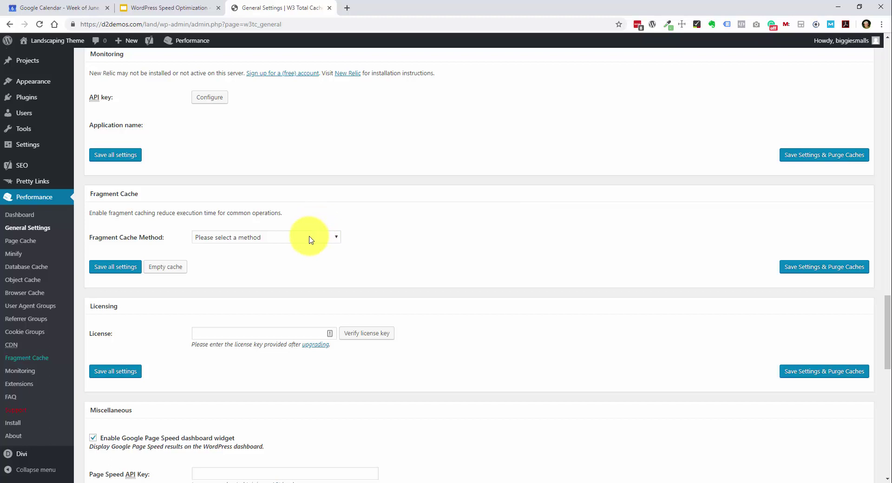
{"action": "left_click", "coordinate": [310, 241]}
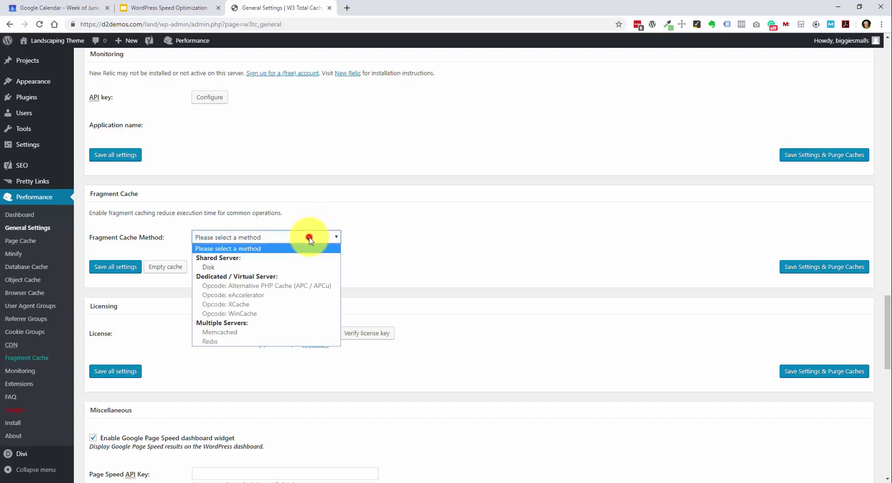
{"action": "left_click", "coordinate": [266, 268]}
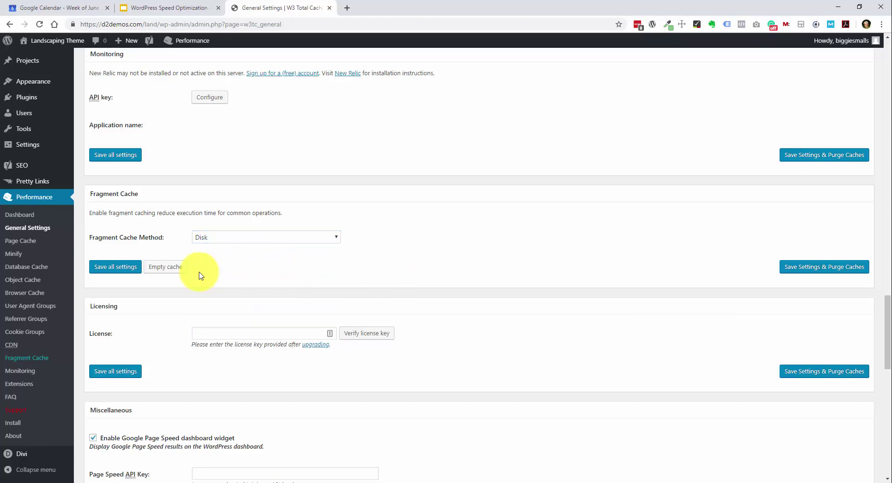
{"action": "left_click", "coordinate": [126, 268]}
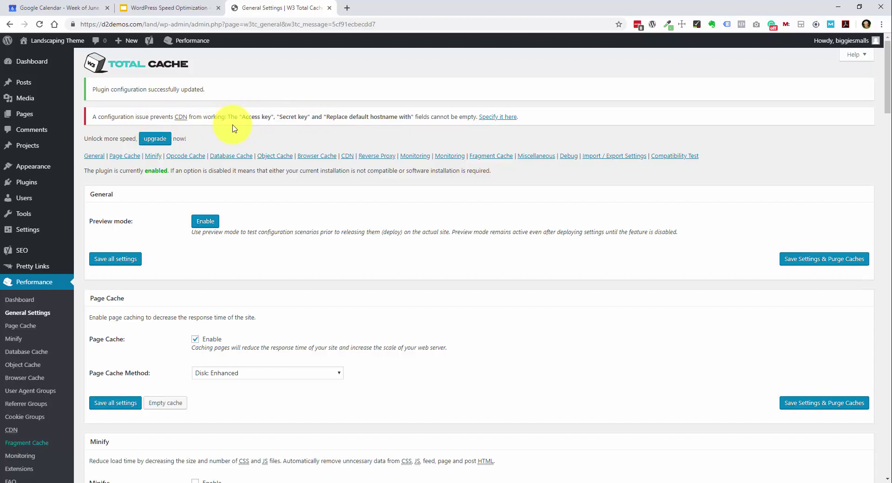
- In the Page Cache settings, disable caching for user roles Administrator, Editor, Author, Contributor, Subscriber, SEO Manager and SEO Editor
{"action": "left_click", "coordinate": [37, 328]}
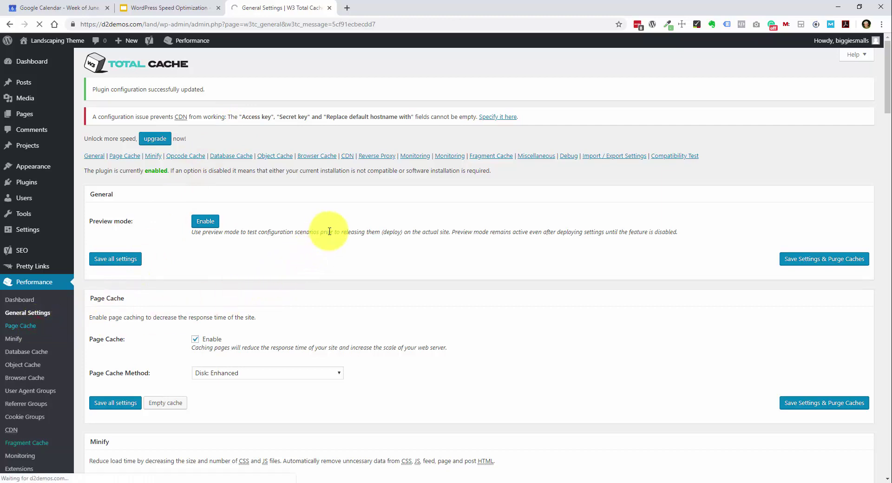
{"action": "scroll", "coordinate": [318, 202], "scroll_direction": "down", "scroll_amount": 1}
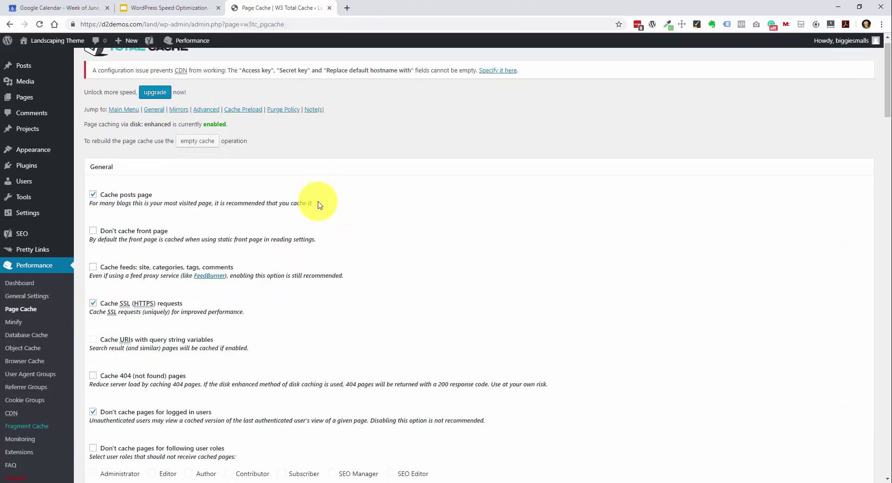
{"action": "scroll", "coordinate": [319, 202], "scroll_direction": "down", "scroll_amount": 4}
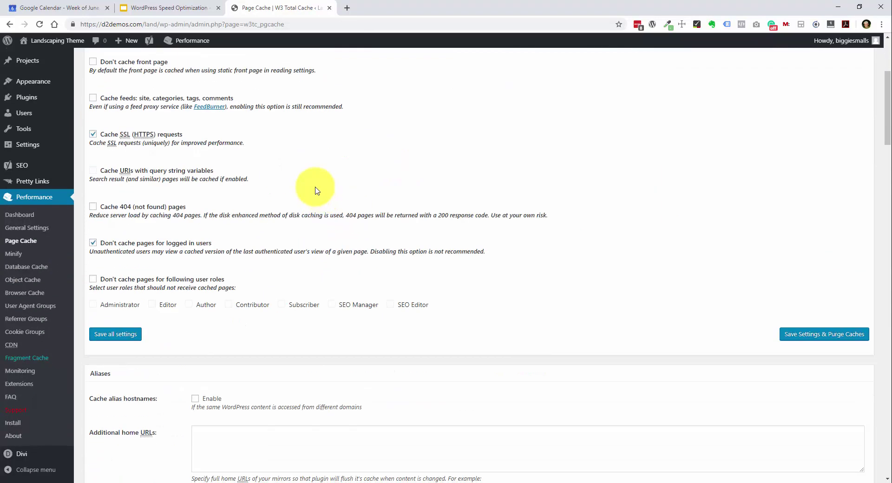
{"action": "left_click", "coordinate": [94, 281]}
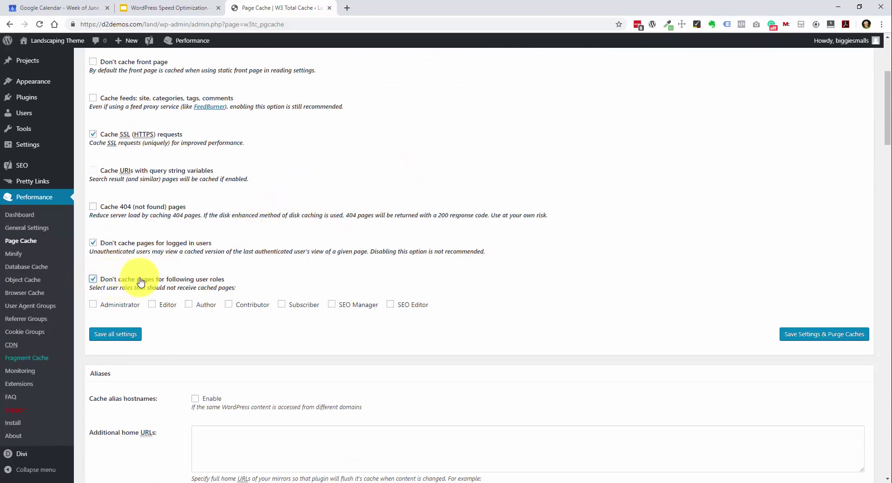
{"action": "left_click", "coordinate": [122, 306]}
{"action": "left_click", "coordinate": [166, 305]}
{"action": "left_click", "coordinate": [205, 305]}
{"action": "left_click", "coordinate": [246, 302]}
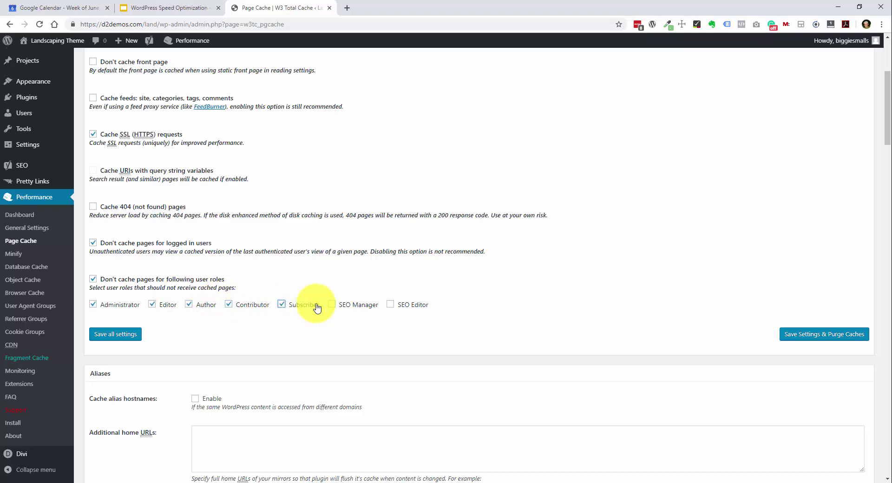
{"action": "left_click", "coordinate": [367, 305]}
{"action": "left_click", "coordinate": [414, 305]}
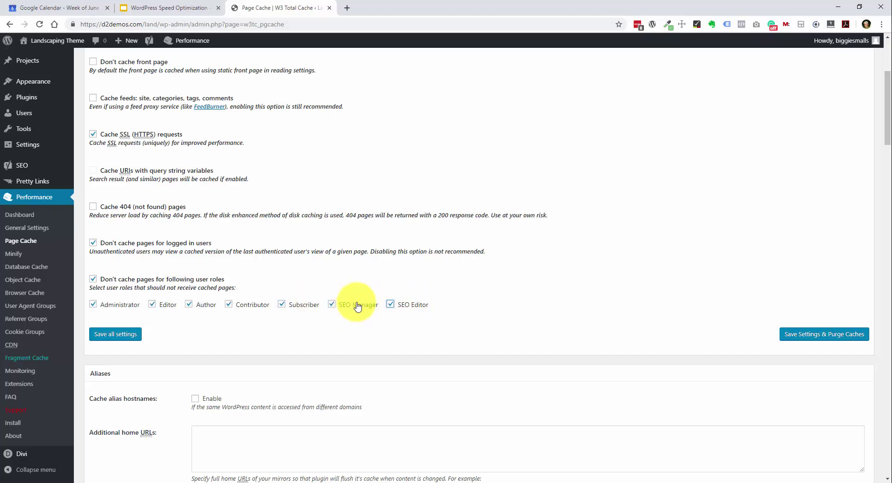
- In the Cache Preload settings, enable automatically priming the page cache and preloading the post cache upon publish events
{"action": "scroll", "coordinate": [359, 308], "scroll_direction": "down", "scroll_amount": 5}
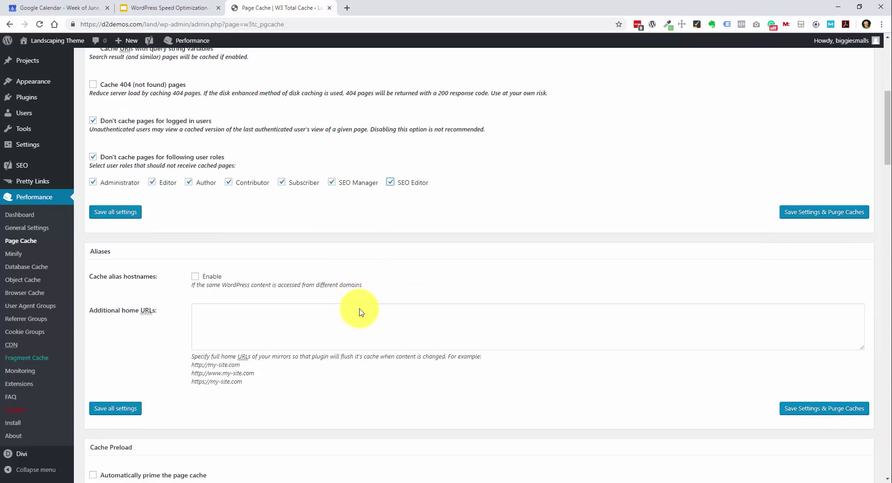
{"action": "scroll", "coordinate": [359, 284], "scroll_direction": "down", "scroll_amount": 3}
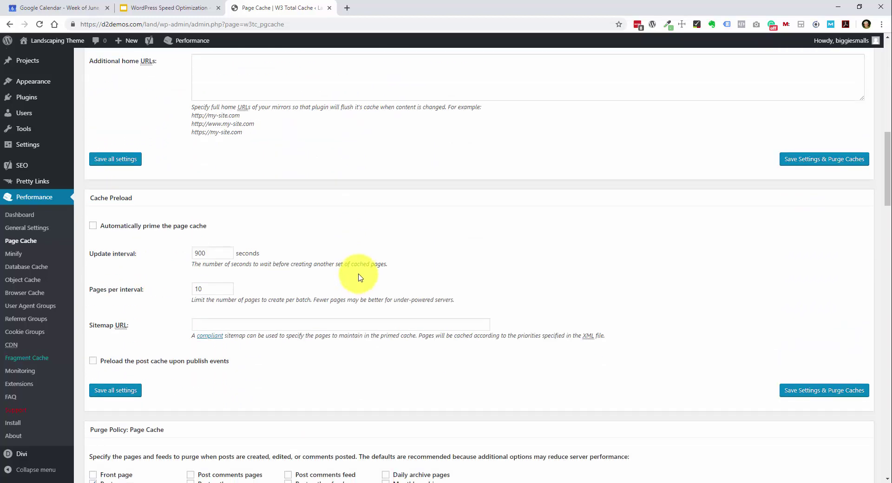
{"action": "left_click", "coordinate": [118, 227]}
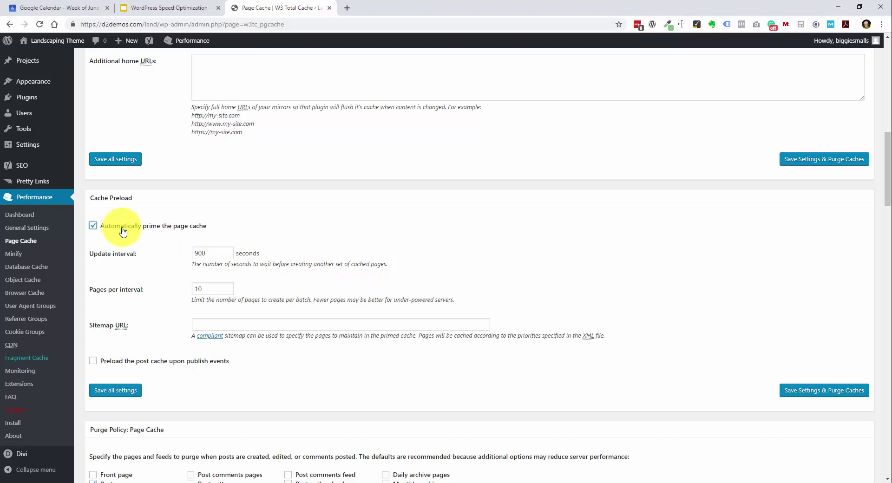
{"action": "left_click", "coordinate": [93, 361]}
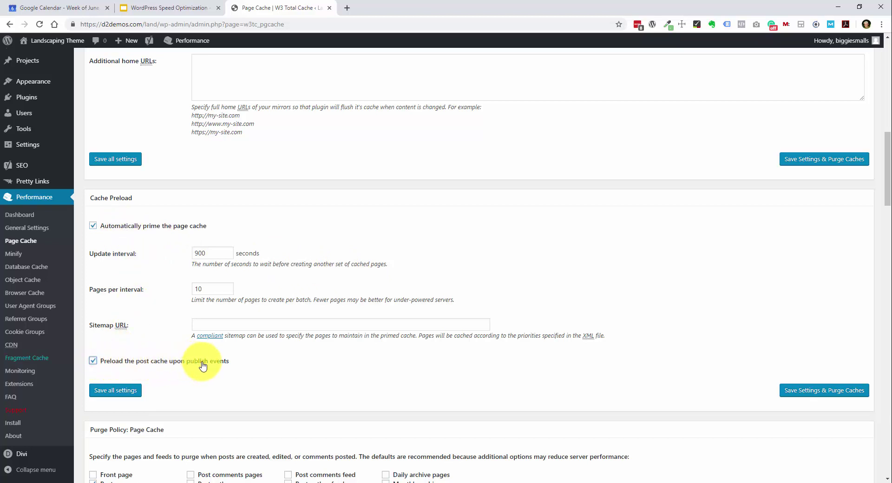
- Open the Features settings of Yoast SEO's General page in a new browser tab
{"action": "left_click", "coordinate": [212, 326]}
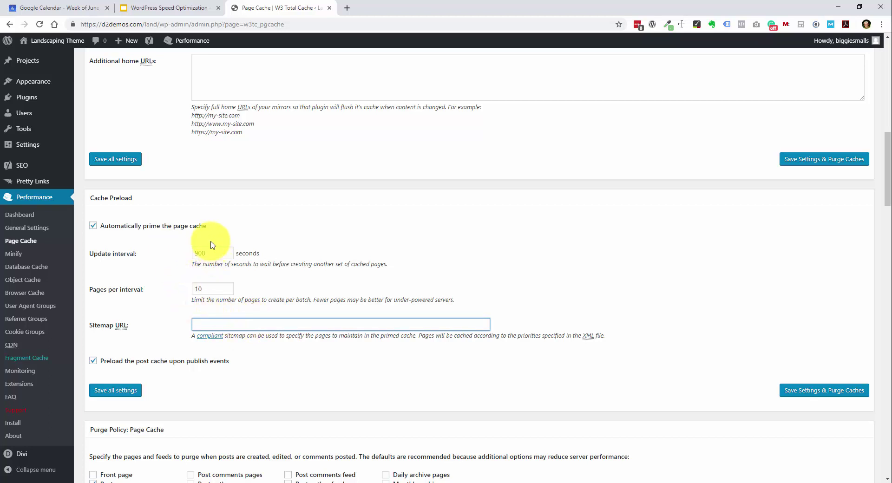
{"action": "mouse_move", "coordinate": [29, 169]}
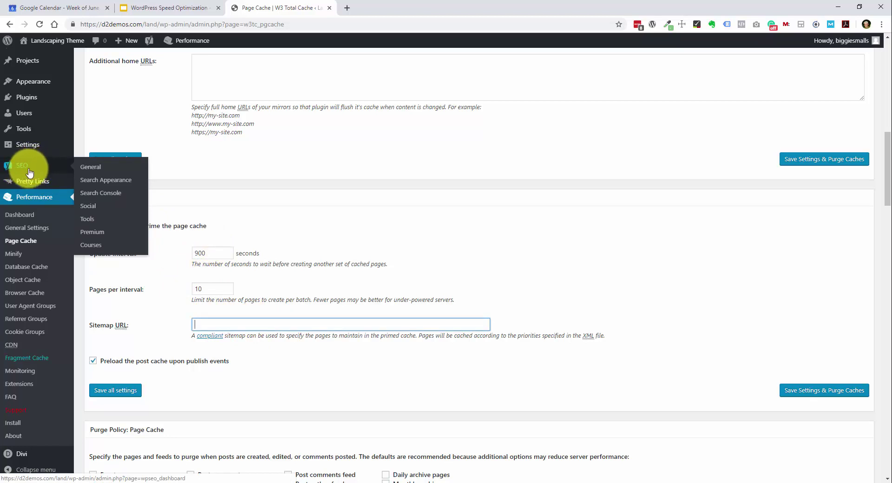
{"action": "middle_click", "coordinate": [100, 172]}
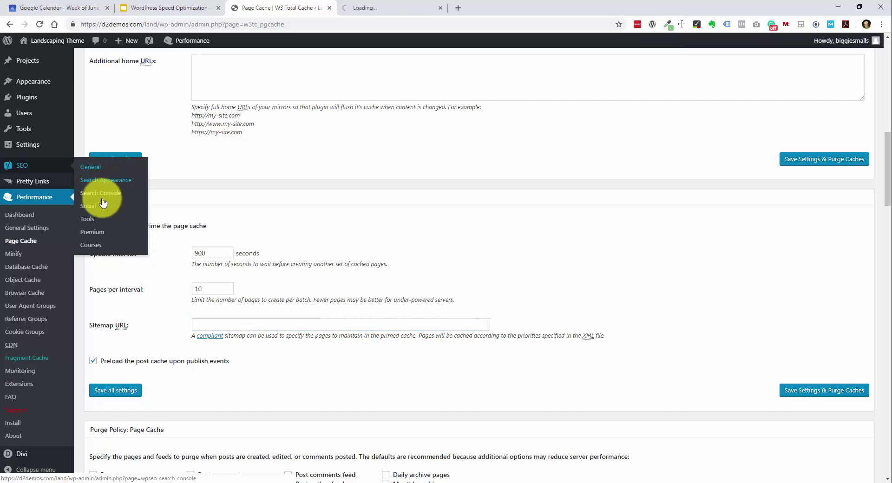
{"action": "left_click", "coordinate": [383, 11]}
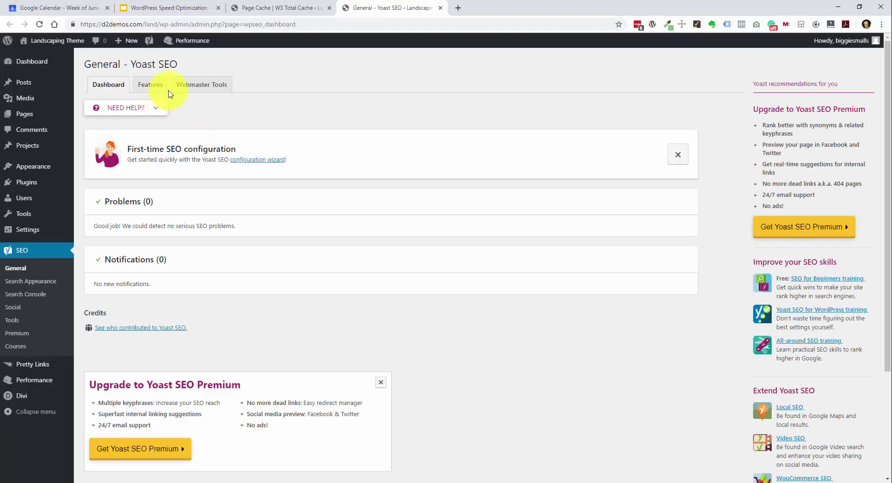
{"action": "left_click", "coordinate": [161, 89]}
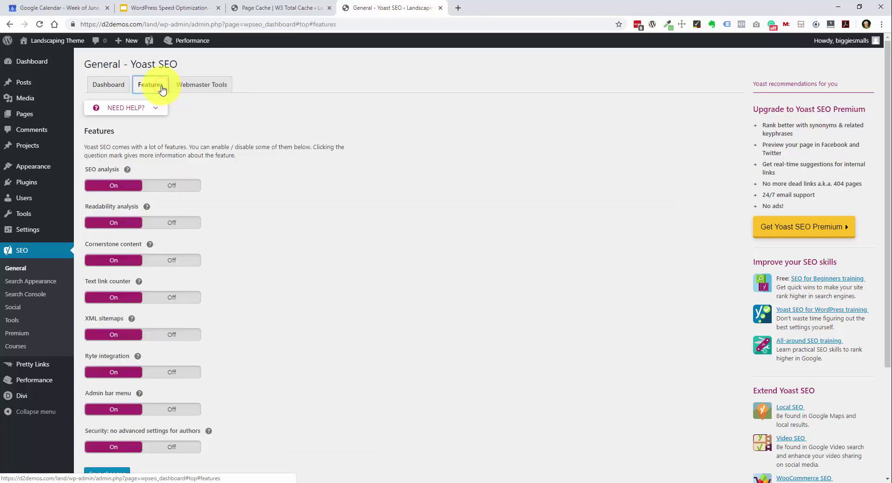
{"action": "left_click", "coordinate": [218, 115]}
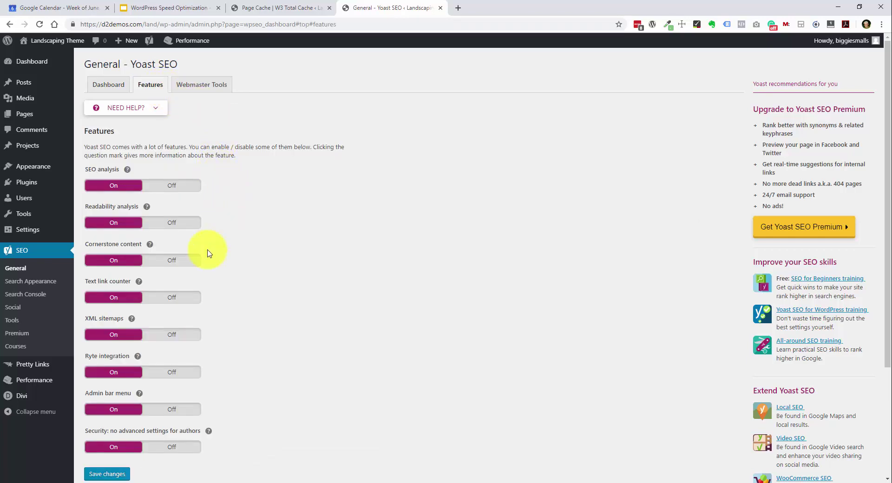
- Reveal the help text for XML sitemaps, copy the address of its sitemap link, and close the Yoast SEO page
{"action": "left_click_drag", "start_coordinate": [83, 319], "coordinate": [123, 319]}
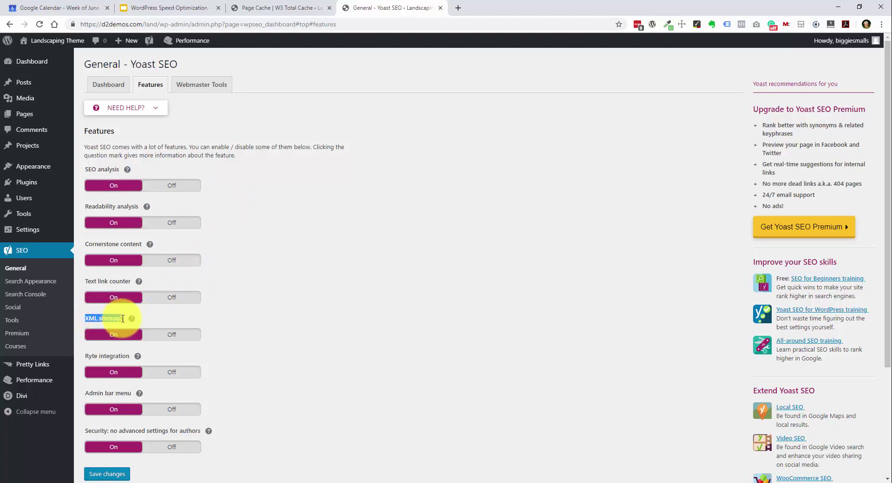
{"action": "left_click", "coordinate": [118, 335]}
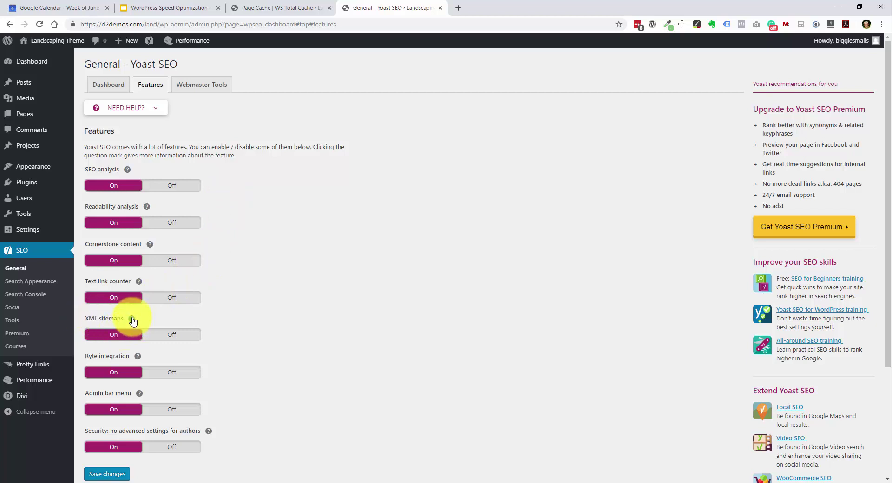
{"action": "left_click", "coordinate": [133, 319]}
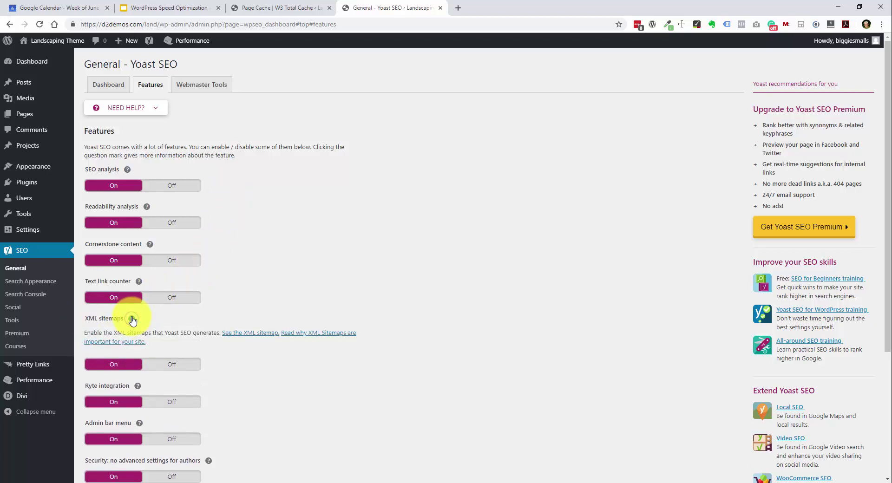
{"action": "right_click", "coordinate": [256, 337]}
{"action": "left_click", "coordinate": [300, 392]}
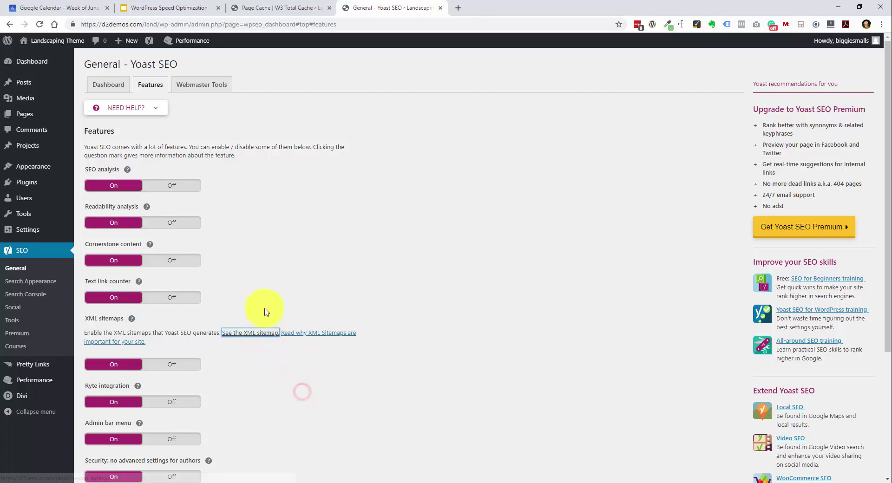
{"action": "left_click", "coordinate": [440, 7]}
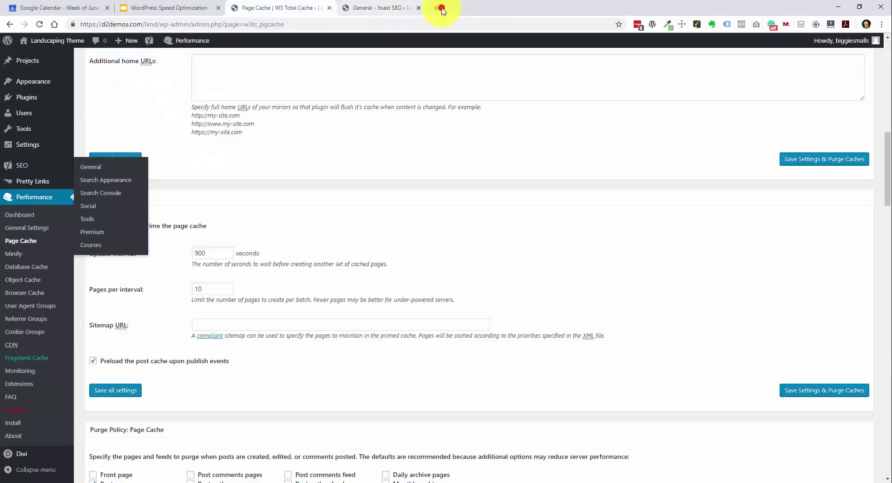
{"action": "right_click", "coordinate": [213, 325]}
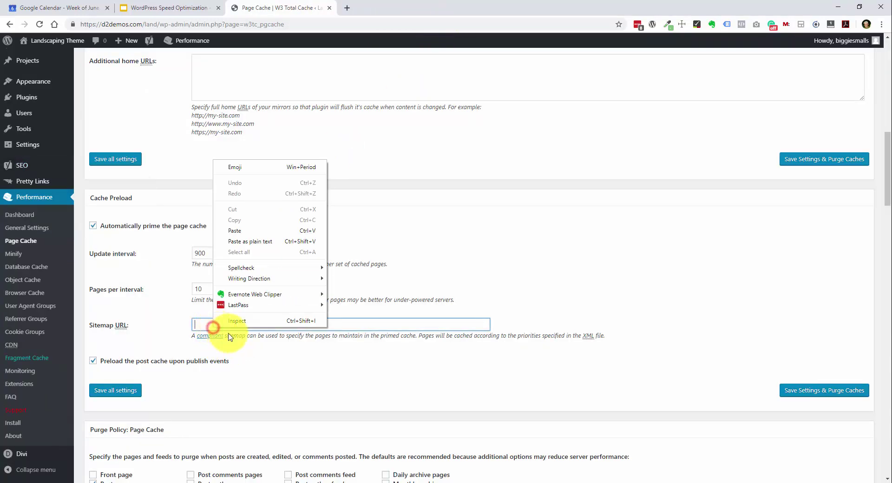
{"action": "left_click", "coordinate": [268, 231]}
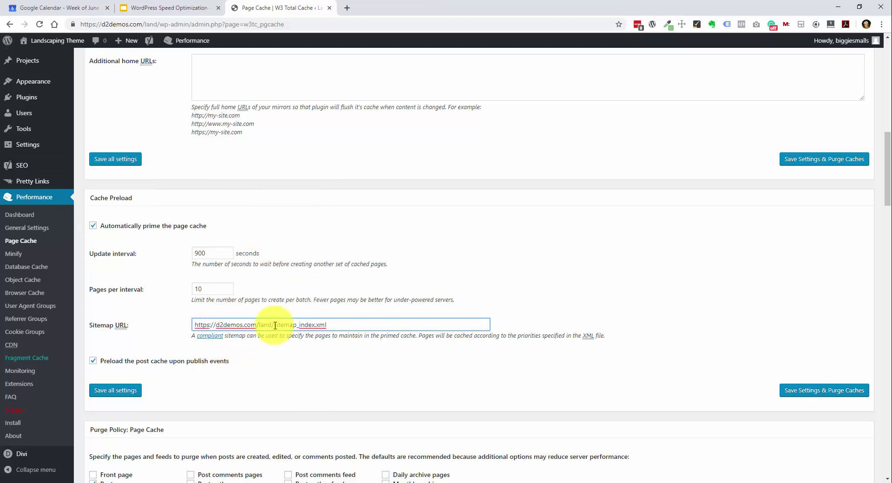
{"action": "left_click_drag", "start_coordinate": [275, 325], "coordinate": [335, 323]}
{"action": "left_click", "coordinate": [337, 323]}
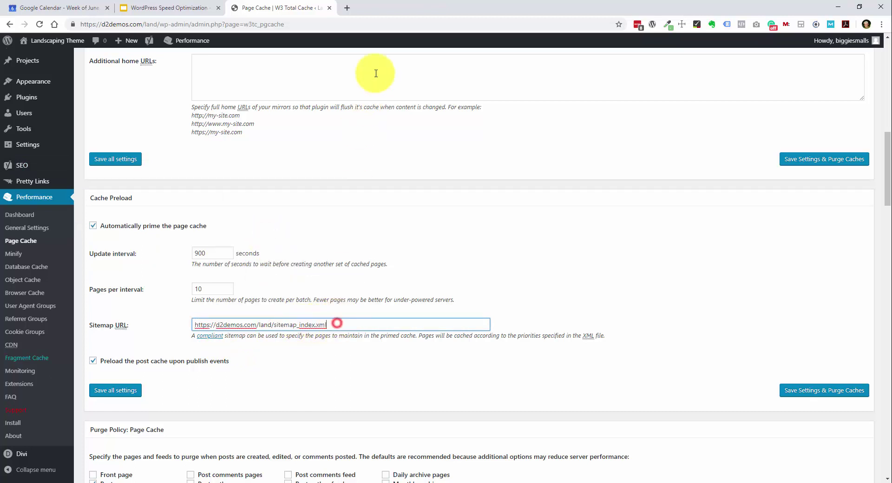
{"action": "left_click", "coordinate": [348, 7]}
{"action": "type", "text": "https://d2demos.com/land/sitemap_index.xml"}
{"action": "key", "text": "Return"}
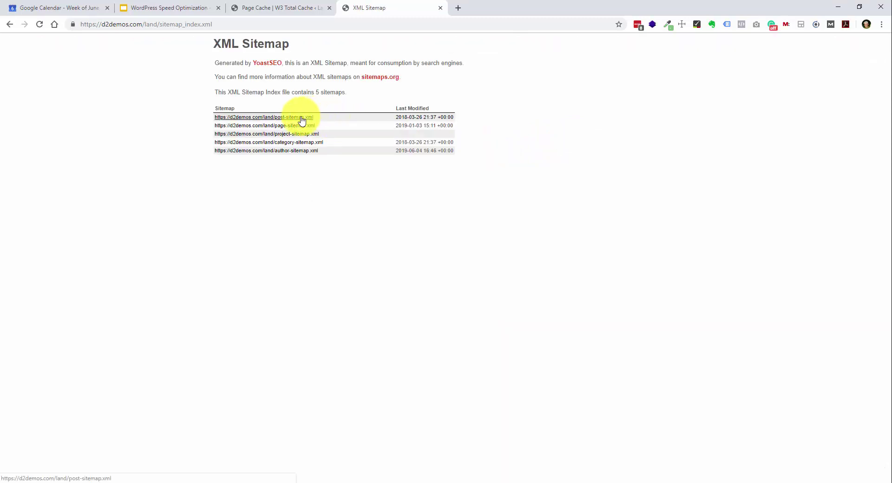
{"action": "left_click", "coordinate": [441, 8]}
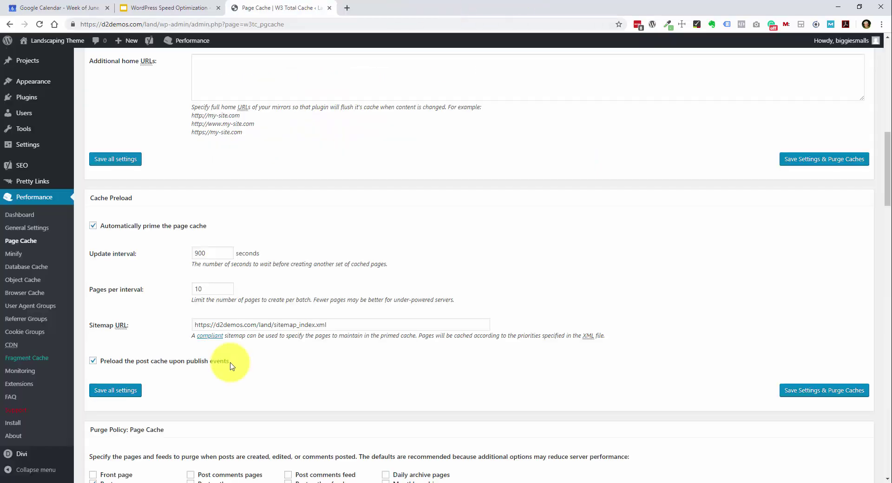
- Enable Compatibility mode in the advanced Page Cache settings and save all settings
{"action": "scroll", "coordinate": [245, 354], "scroll_direction": "down", "scroll_amount": 9}
{"action": "scroll", "coordinate": [257, 357], "scroll_direction": "down", "scroll_amount": 4}
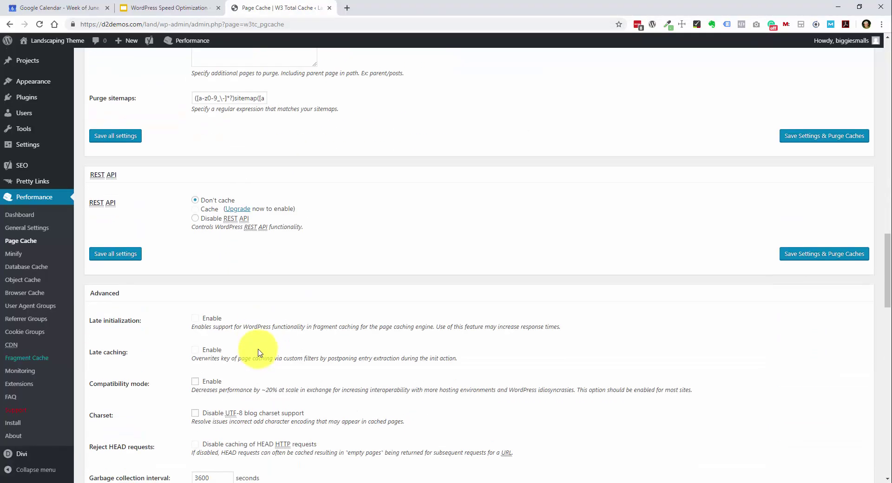
{"action": "scroll", "coordinate": [259, 352], "scroll_direction": "down", "scroll_amount": 8}
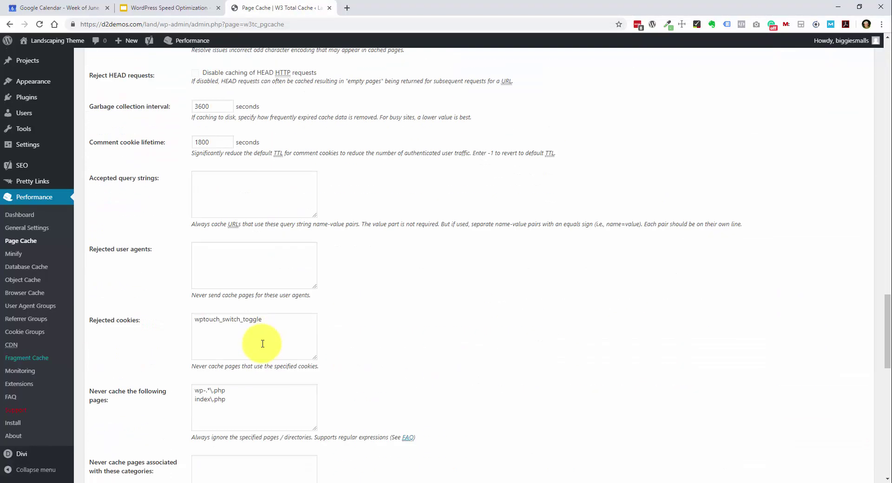
{"action": "scroll", "coordinate": [263, 344], "scroll_direction": "down", "scroll_amount": 14}
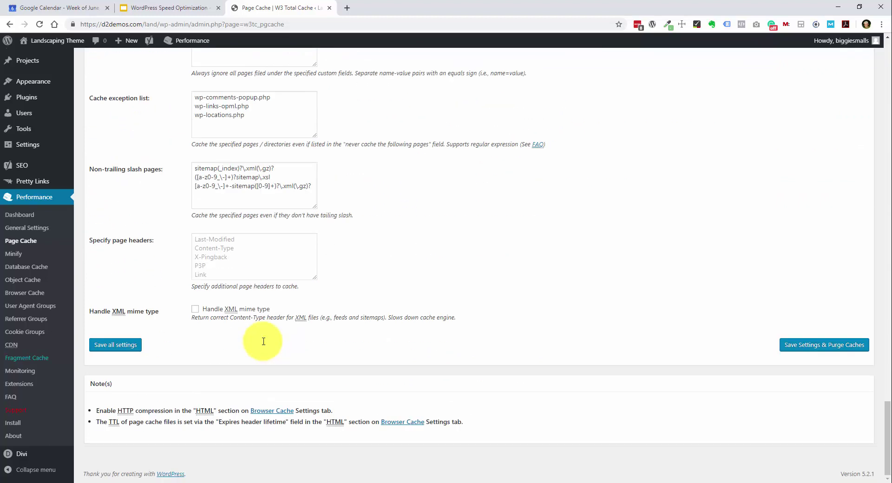
{"action": "scroll", "coordinate": [266, 345], "scroll_direction": "up", "scroll_amount": 20}
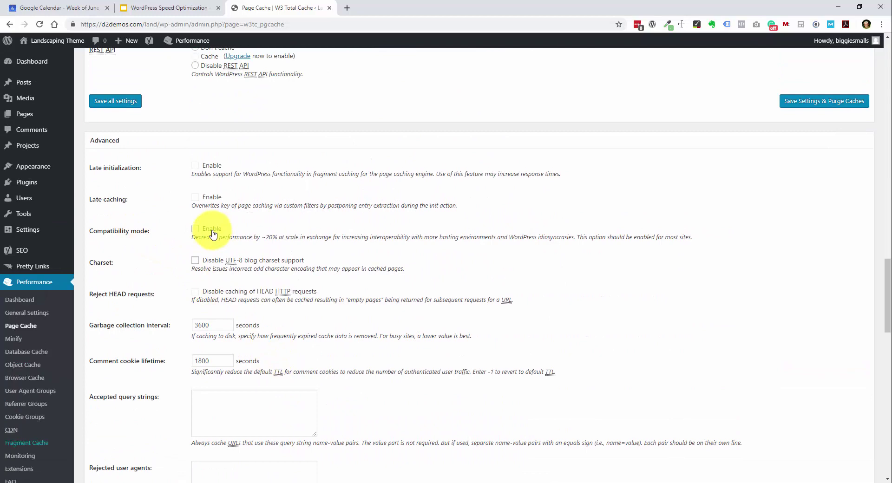
{"action": "left_click", "coordinate": [213, 233]}
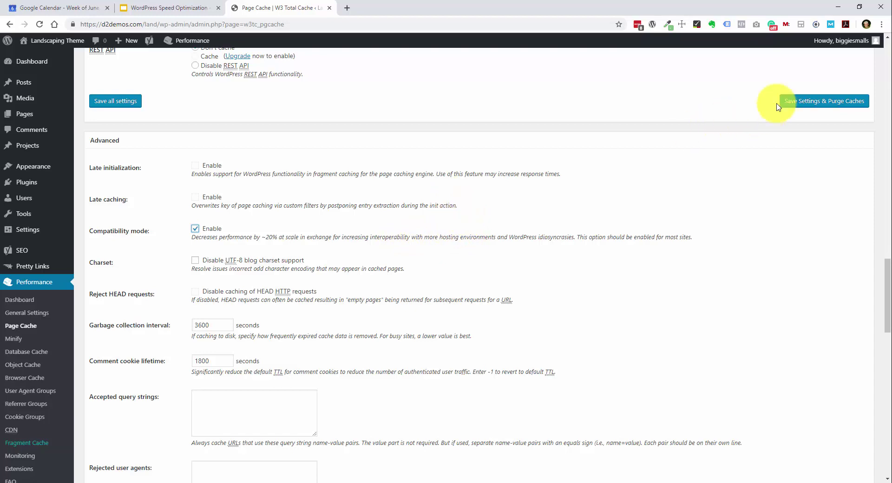
{"action": "scroll", "coordinate": [743, 179], "scroll_direction": "down", "scroll_amount": 12}
{"action": "scroll", "coordinate": [518, 264], "scroll_direction": "down", "scroll_amount": 7}
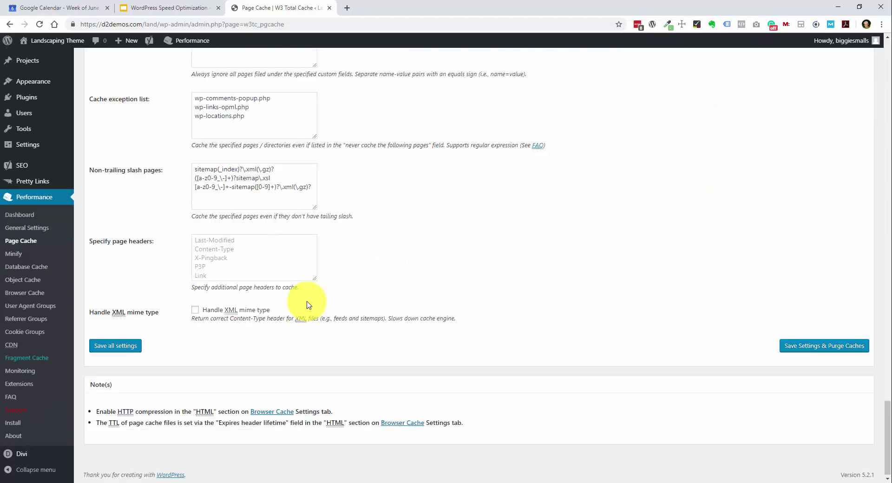
{"action": "left_click", "coordinate": [116, 345]}
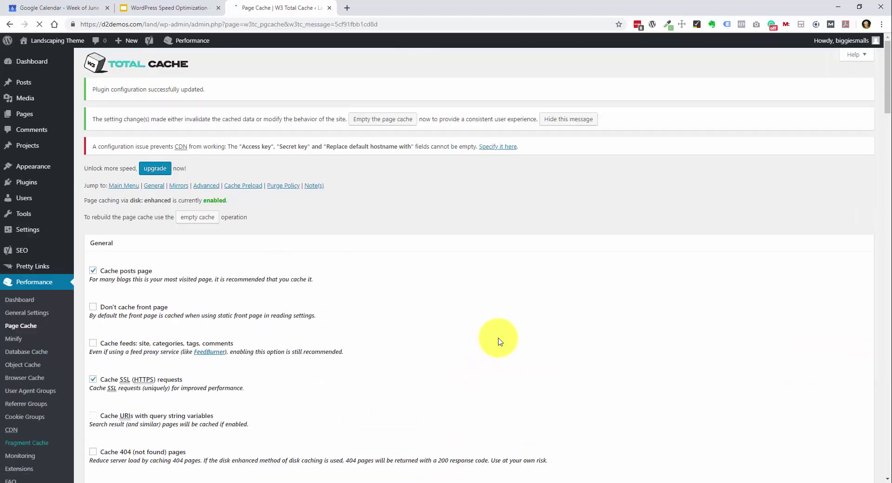
- In the general Browser Cache settings, enable the expires header, the cache control header and the W3 Total Cache header
{"action": "left_click", "coordinate": [41, 378]}
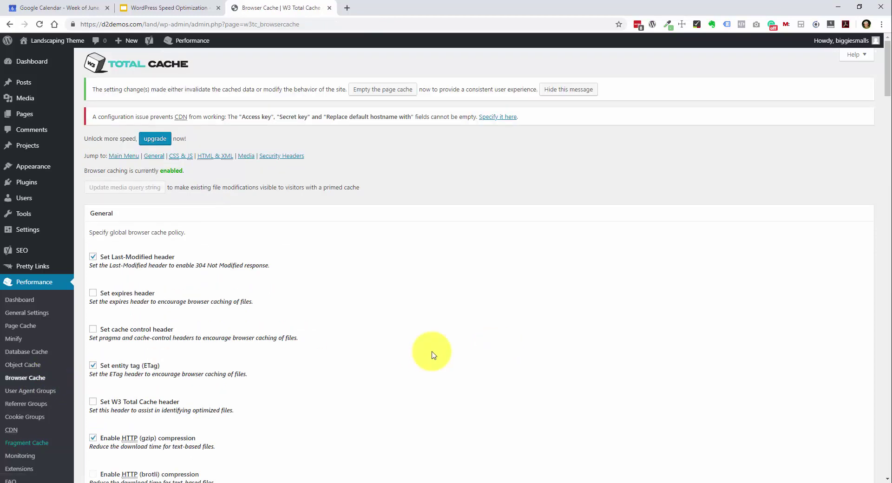
{"action": "scroll", "coordinate": [437, 339], "scroll_direction": "down", "scroll_amount": 1}
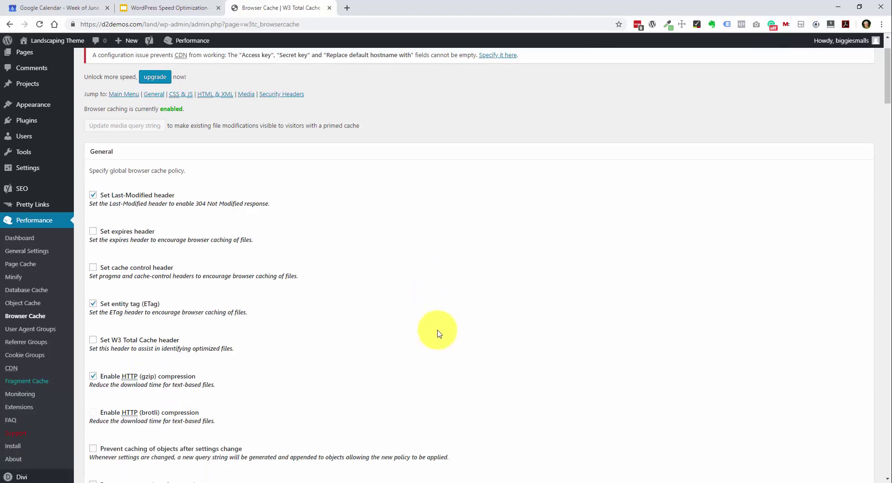
{"action": "left_click", "coordinate": [94, 233]}
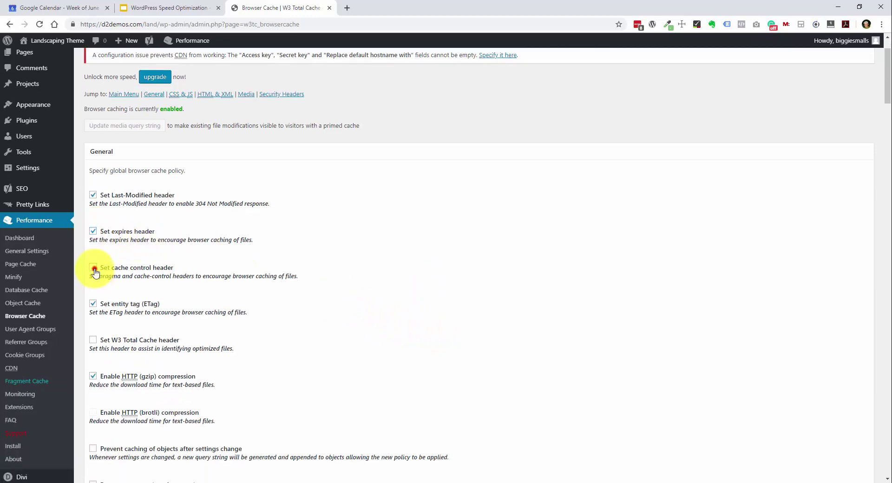
{"action": "left_click", "coordinate": [93, 267]}
{"action": "left_click", "coordinate": [94, 339]}
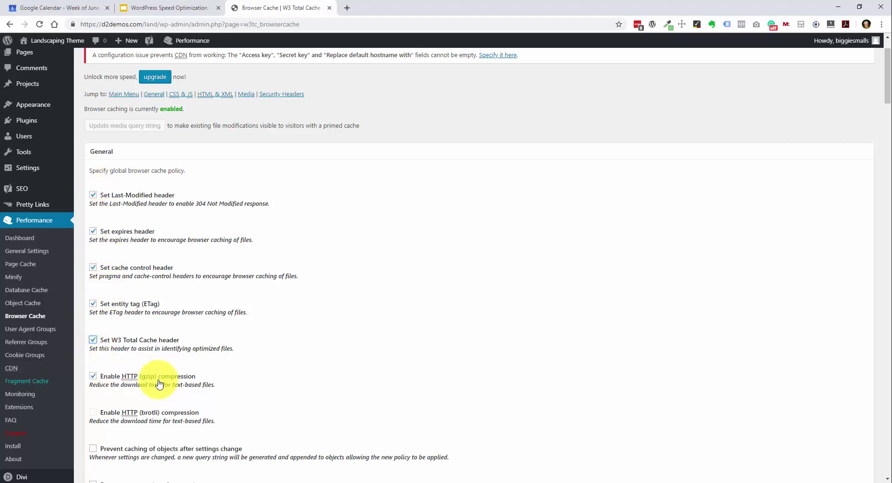
- Enable the removal of query strings from static resources in the general Browser Cache settings
{"action": "scroll", "coordinate": [159, 384], "scroll_direction": "down", "scroll_amount": 9}
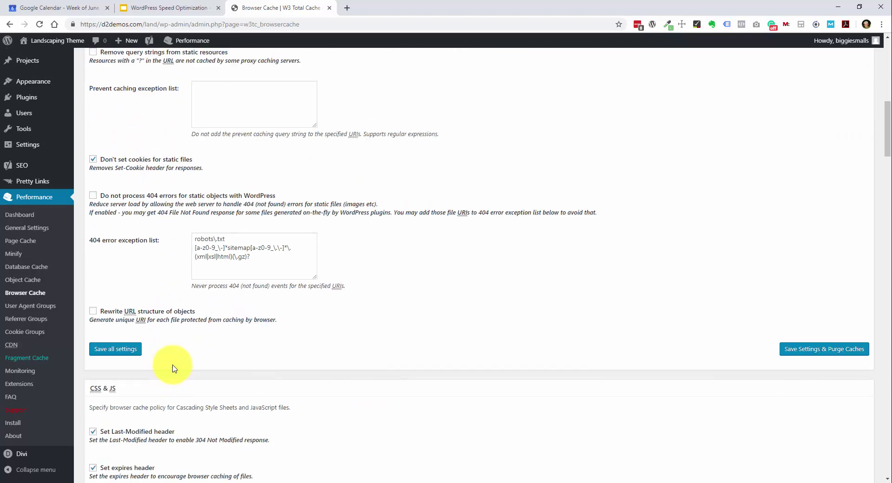
{"action": "scroll", "coordinate": [172, 368], "scroll_direction": "up", "scroll_amount": 1}
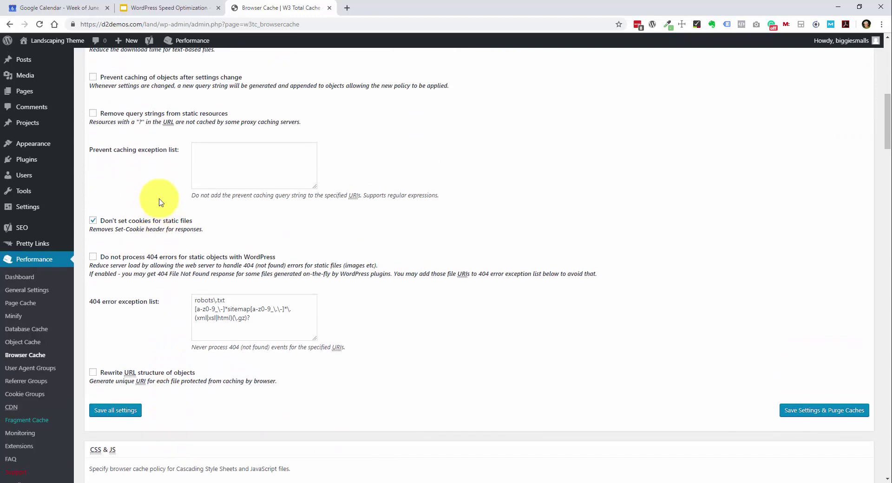
{"action": "left_click", "coordinate": [93, 115]}
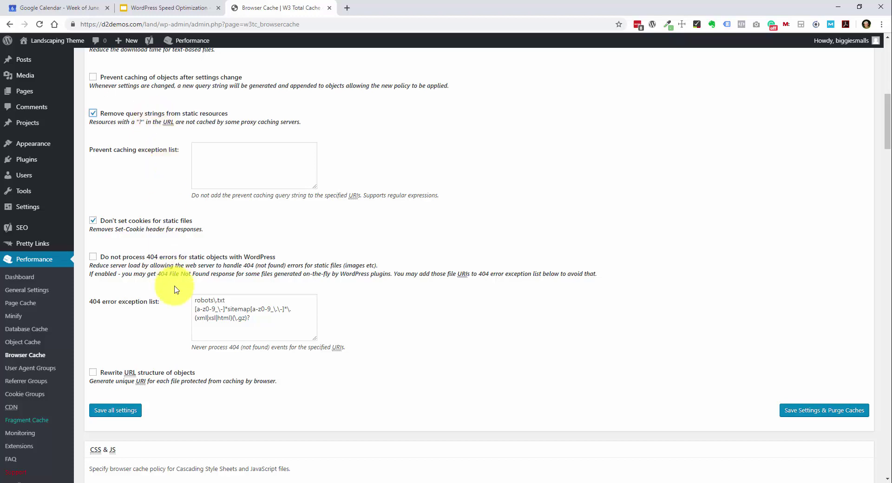
{"action": "scroll", "coordinate": [200, 309], "scroll_direction": "down", "scroll_amount": 1}
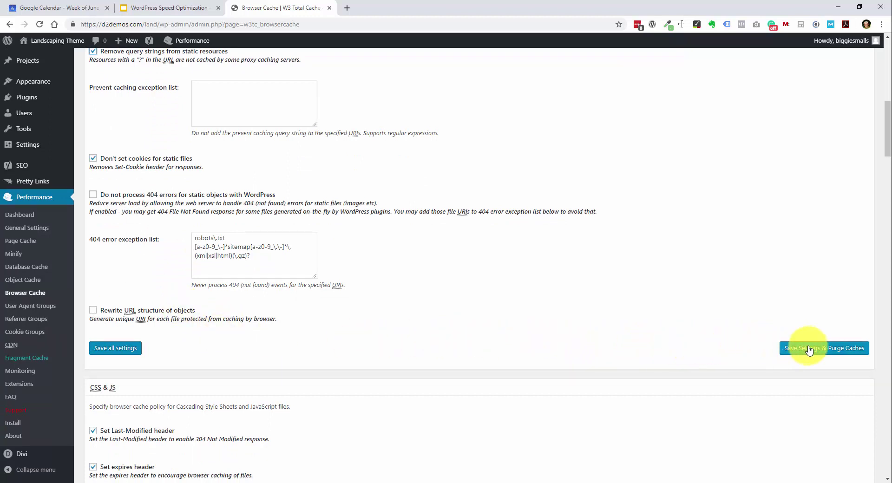
- Save all the general Browser Cache settings
{"action": "left_click", "coordinate": [122, 350]}
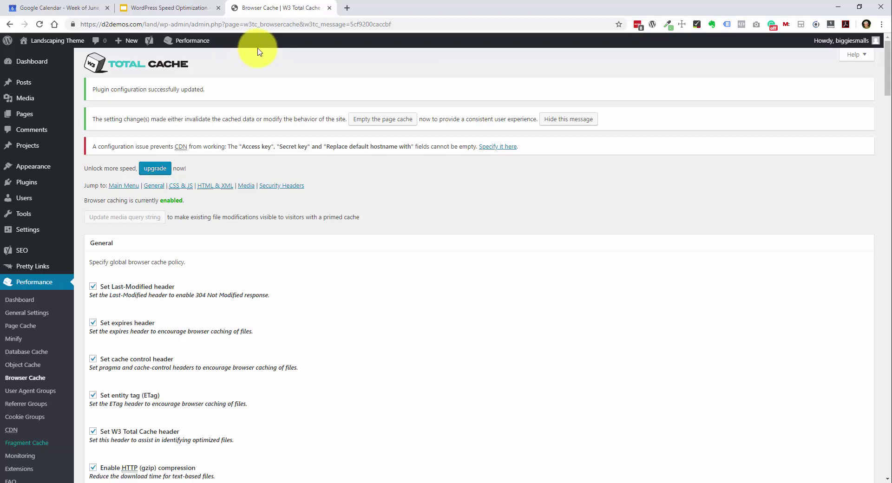
{"action": "scroll", "coordinate": [292, 193], "scroll_direction": "down", "scroll_amount": 4}
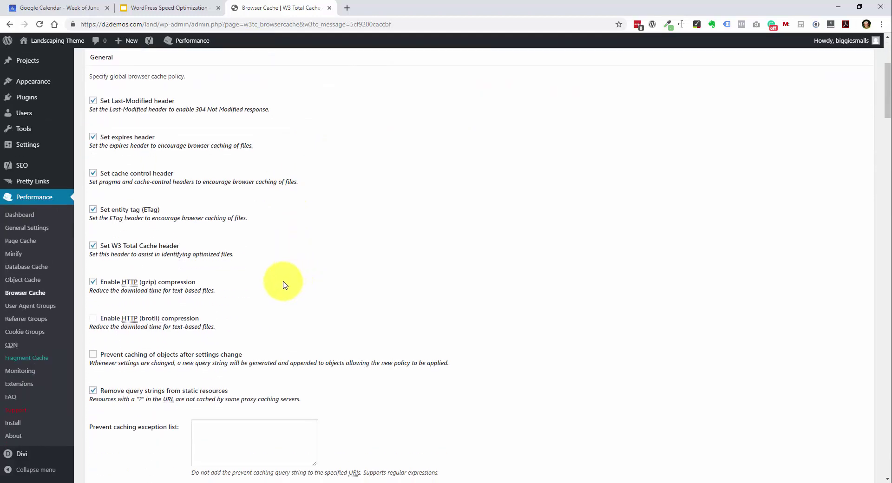
- Open the CDN settings, load the AWS CloudFront distributions console in a new browser tab, and return to the CDN settings
{"action": "left_click", "coordinate": [11, 345]}
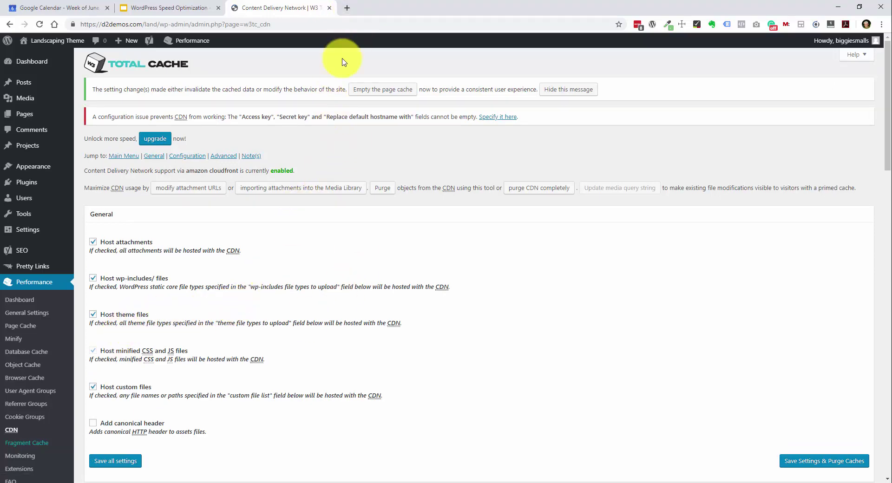
{"action": "left_click", "coordinate": [347, 8]}
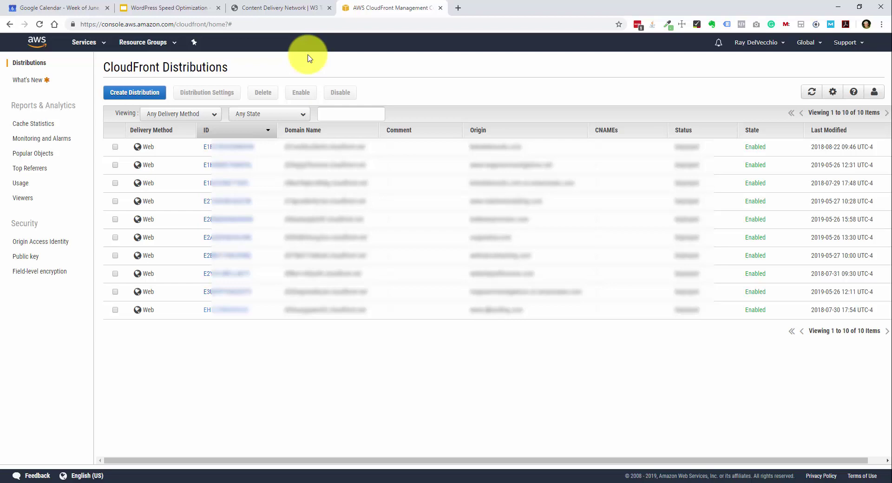
{"action": "left_click", "coordinate": [298, 8]}
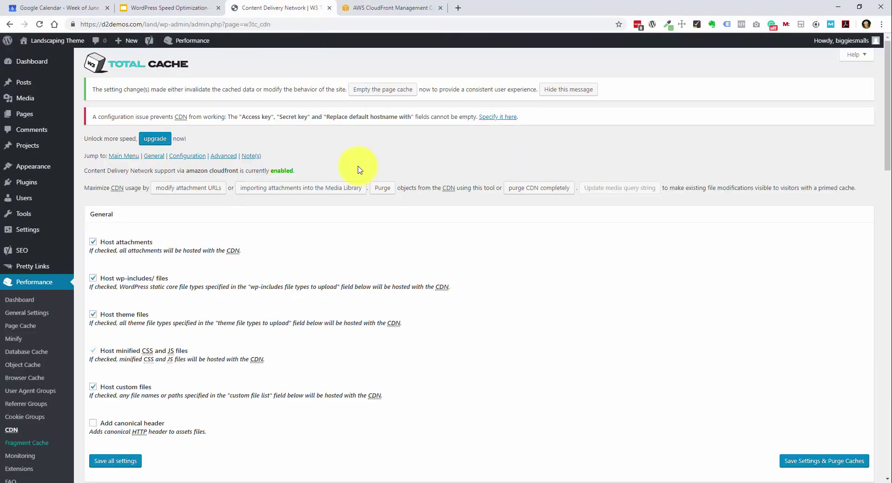
- Enter the AWS access key ID and secret key in the CDN object configuration and create a distribution for d2demos.com
{"action": "scroll", "coordinate": [358, 170], "scroll_direction": "down", "scroll_amount": 8}
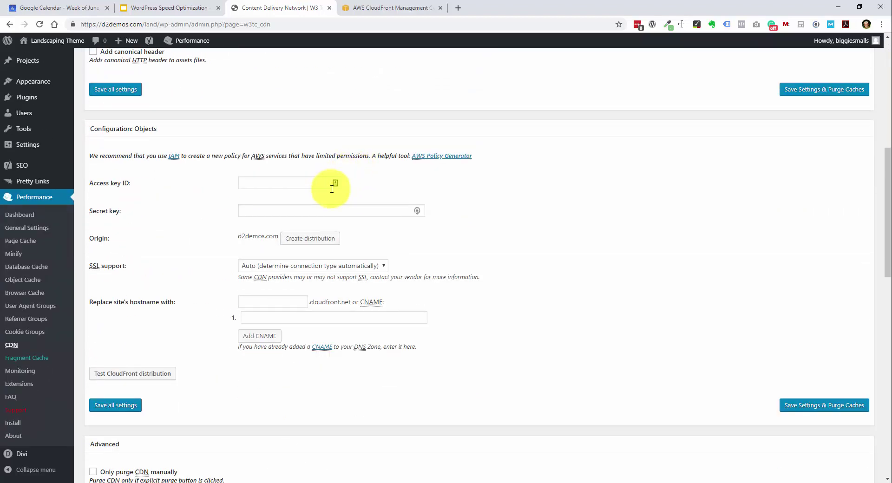
{"action": "left_click", "coordinate": [332, 188]}
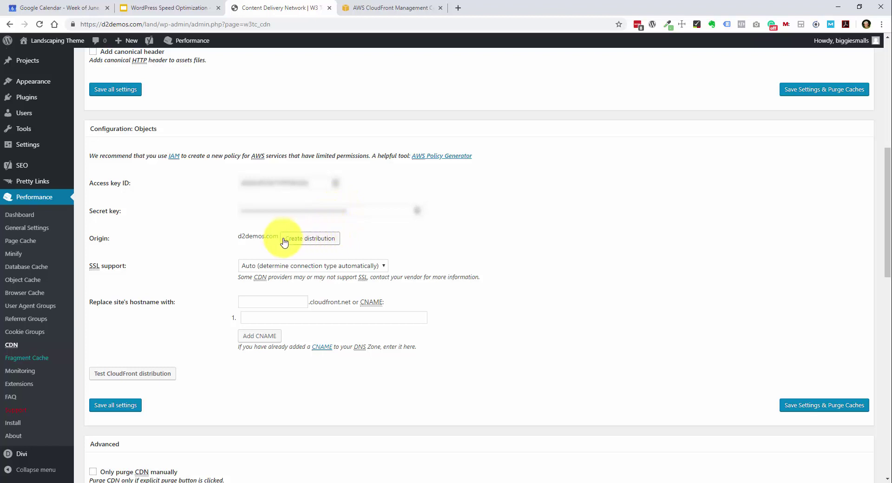
{"action": "left_click", "coordinate": [336, 239]}
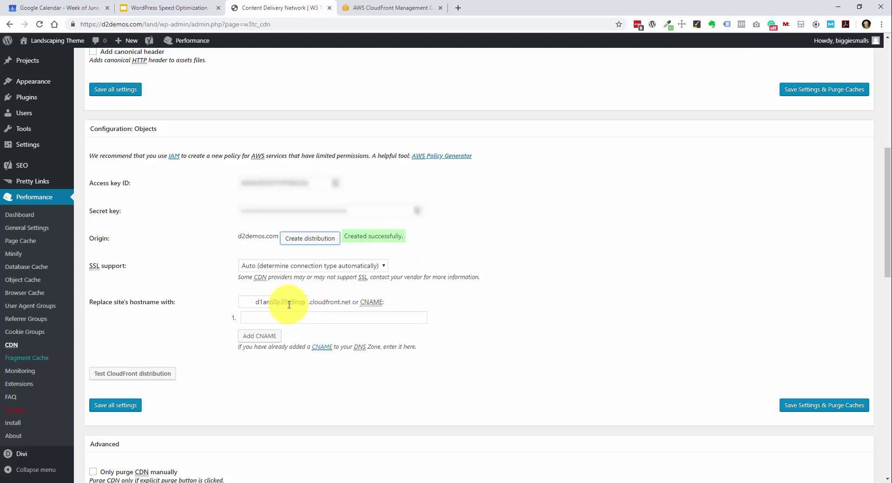
- Examine the generated CloudFront hostname, check the d2demos.com distribution in the AWS CloudFront console, and return to the CDN settings
{"action": "left_click_drag", "start_coordinate": [258, 302], "coordinate": [319, 303]}
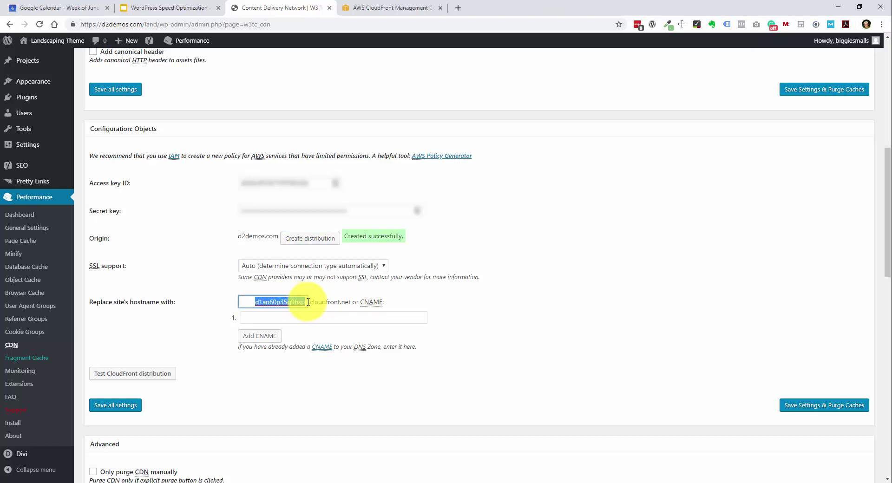
{"action": "left_click", "coordinate": [323, 302]}
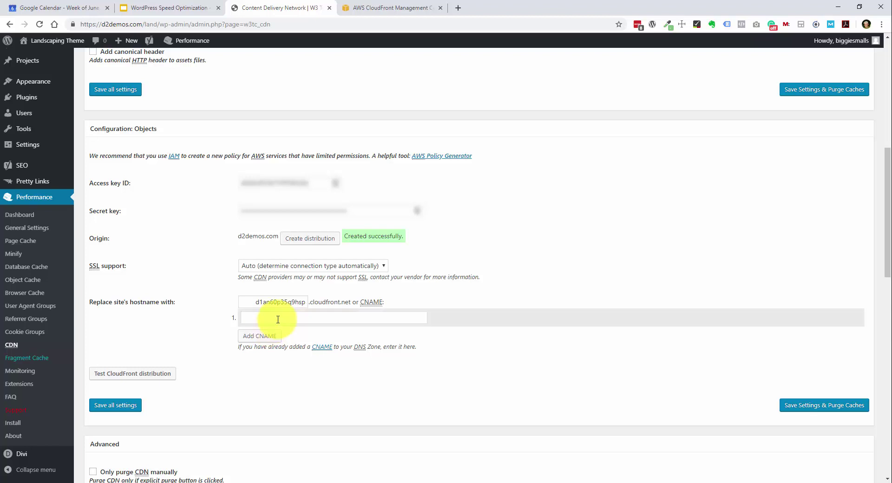
{"action": "left_click", "coordinate": [389, 9]}
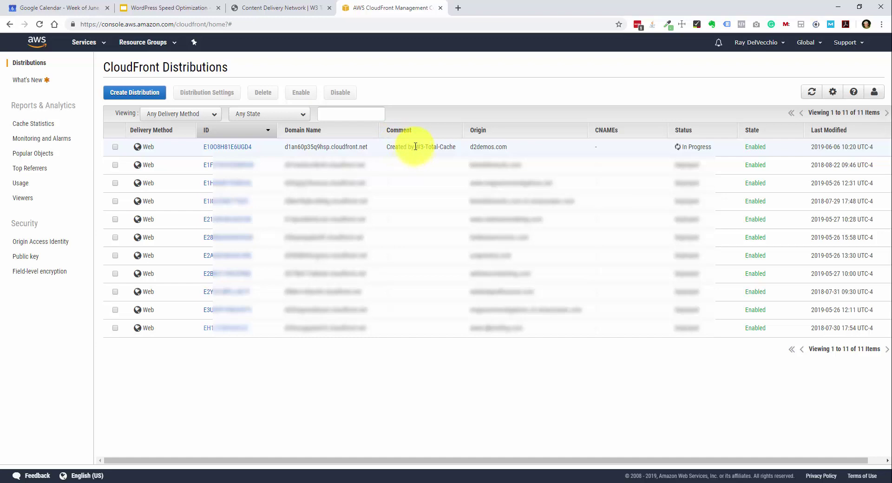
{"action": "left_click", "coordinate": [299, 8]}
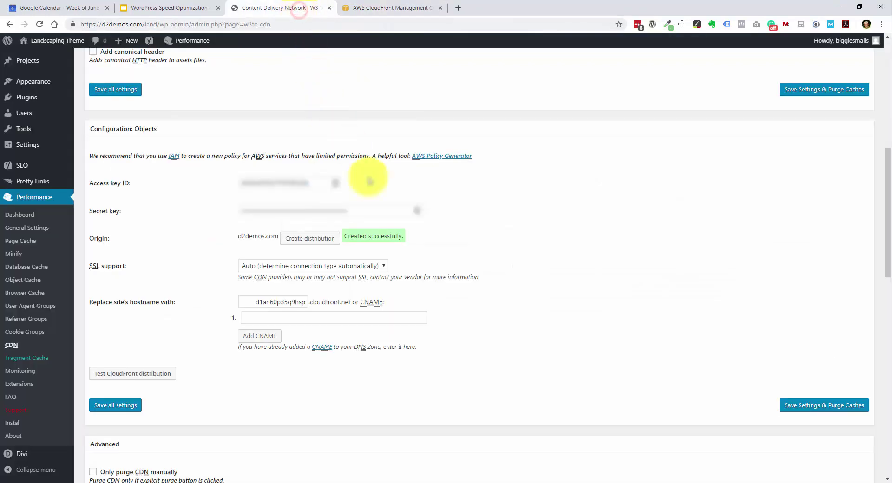
- Test the CloudFront distribution, read the test result, and save the CDN settings while purging the caches
{"action": "left_click", "coordinate": [125, 374]}
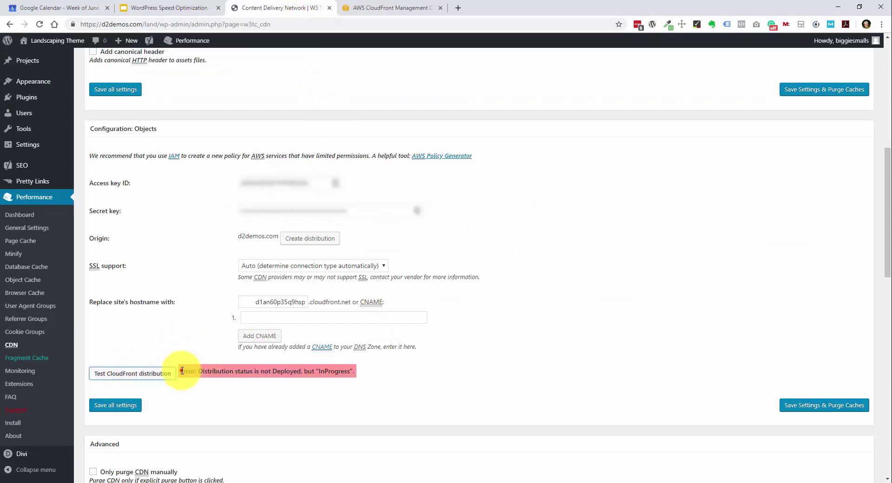
{"action": "left_click_drag", "start_coordinate": [181, 372], "coordinate": [354, 372]}
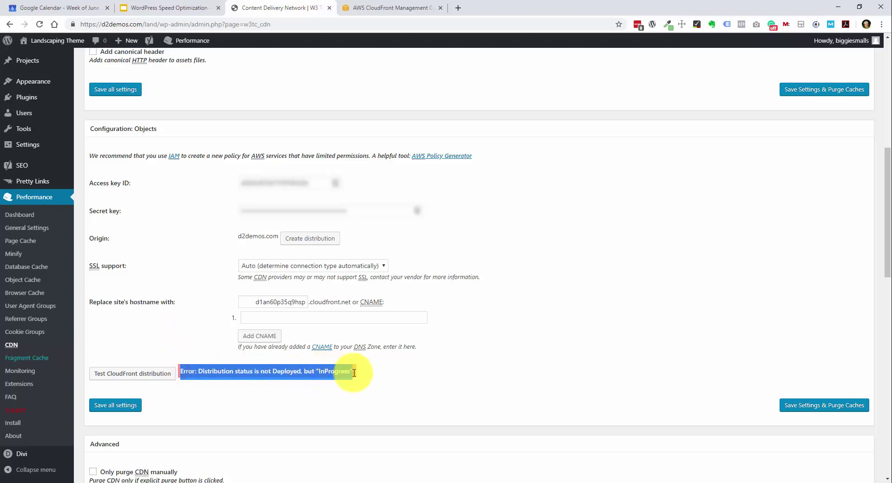
{"action": "left_click", "coordinate": [354, 372]}
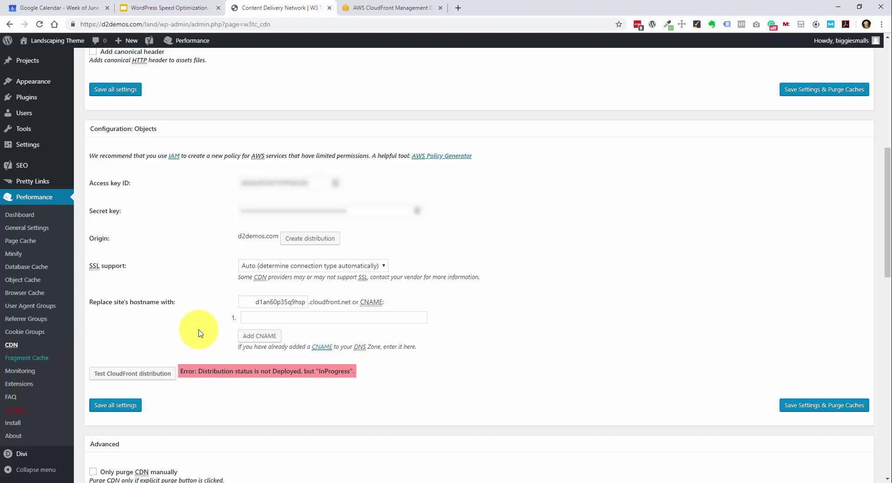
{"action": "left_click", "coordinate": [848, 410]}
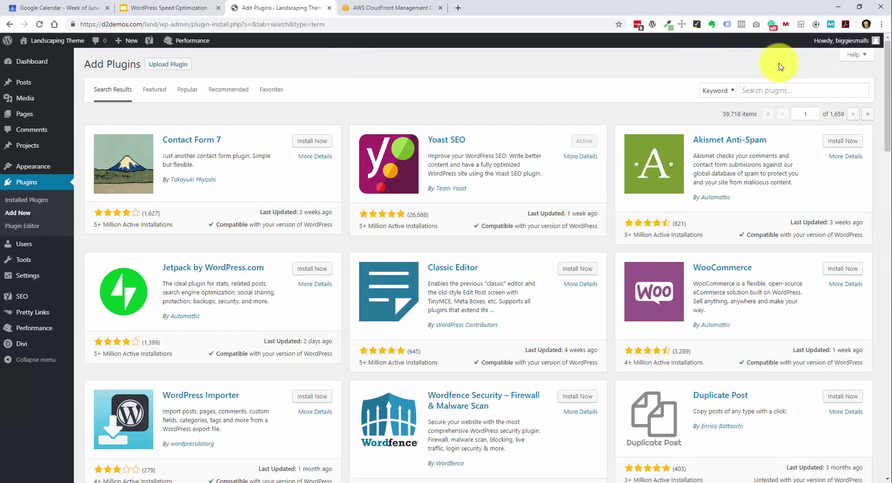
- Search the WordPress plugin directory for "autoptimize", and install and activate the Autoptimize plugin
{"action": "left_click", "coordinate": [800, 95]}
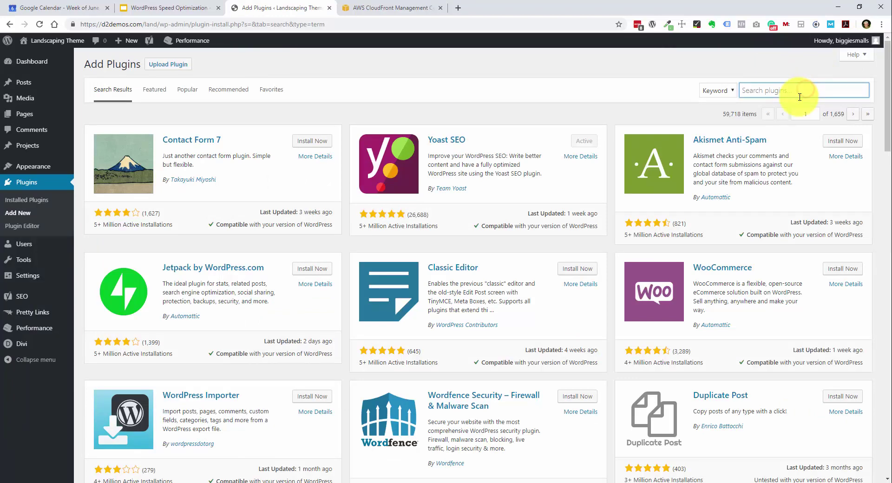
{"action": "type", "text": "autoptimize"}
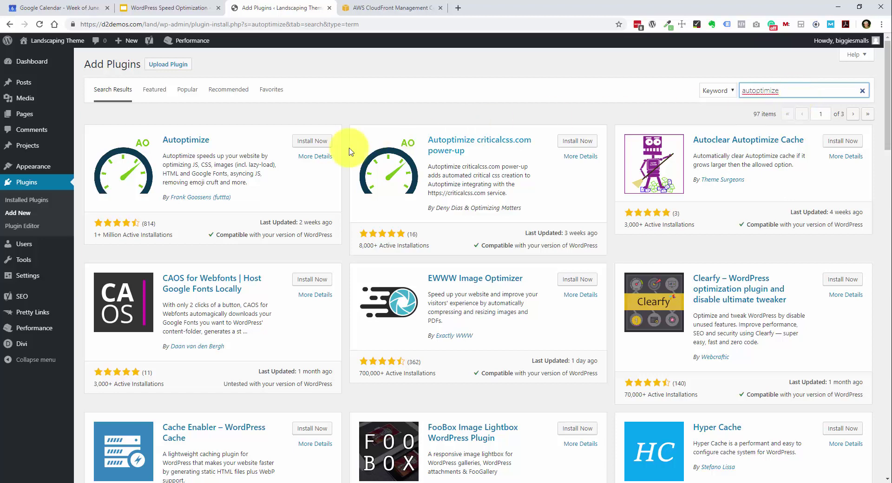
{"action": "left_click", "coordinate": [309, 139]}
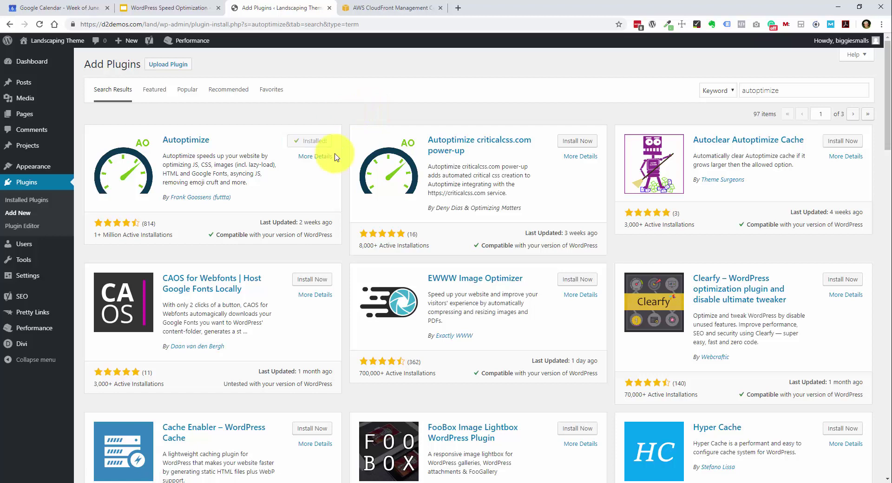
{"action": "left_click", "coordinate": [323, 145]}
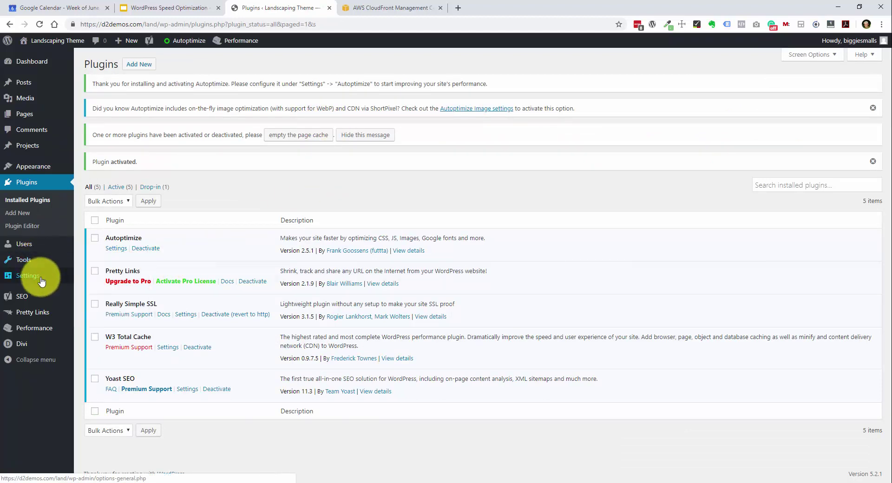
- In the Autoptimize settings, enable optimization of the JavaScript, CSS and HTML code
{"action": "mouse_move", "coordinate": [42, 279]}
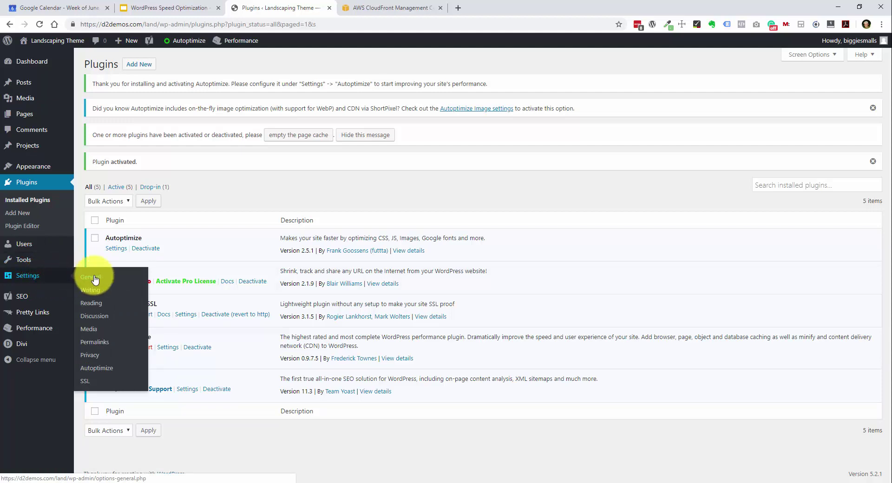
{"action": "left_click", "coordinate": [116, 372]}
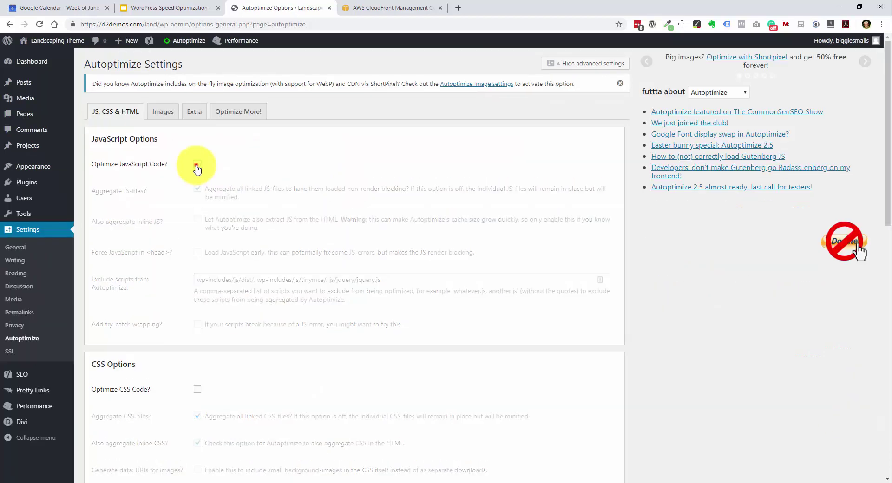
{"action": "left_click", "coordinate": [198, 165]}
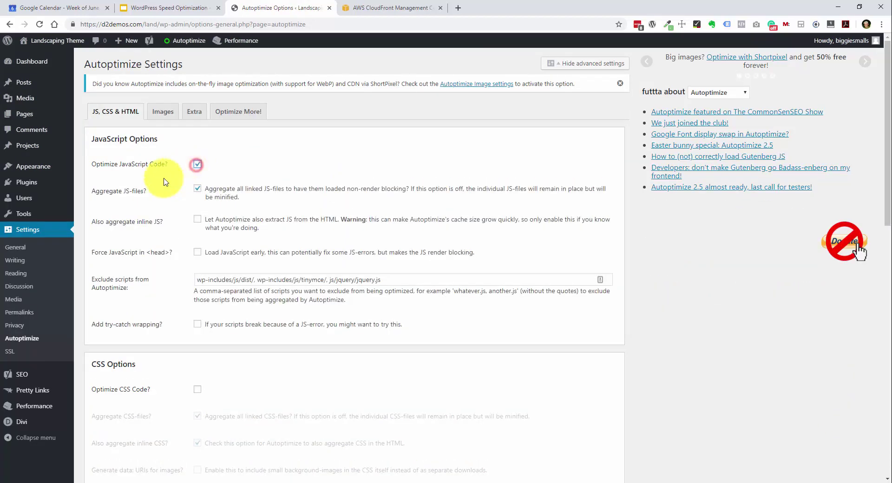
{"action": "scroll", "coordinate": [191, 181], "scroll_direction": "down", "scroll_amount": 5}
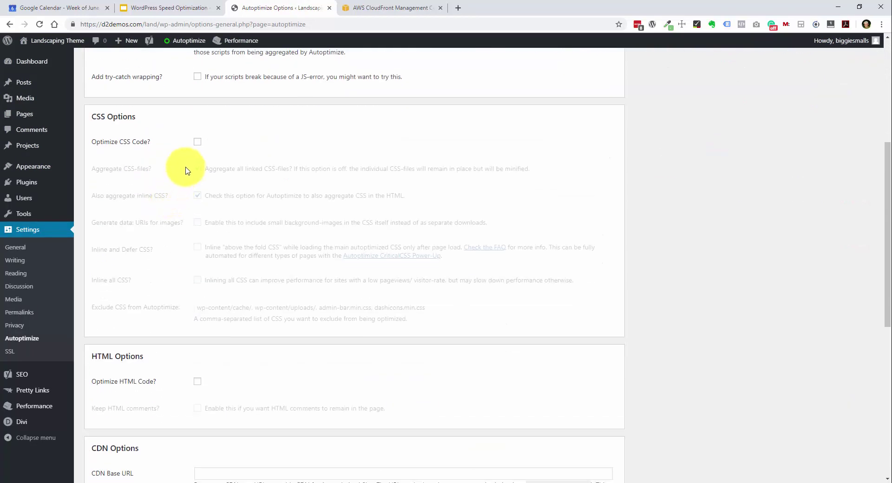
{"action": "left_click", "coordinate": [198, 142]}
{"action": "scroll", "coordinate": [168, 164], "scroll_direction": "down", "scroll_amount": 2}
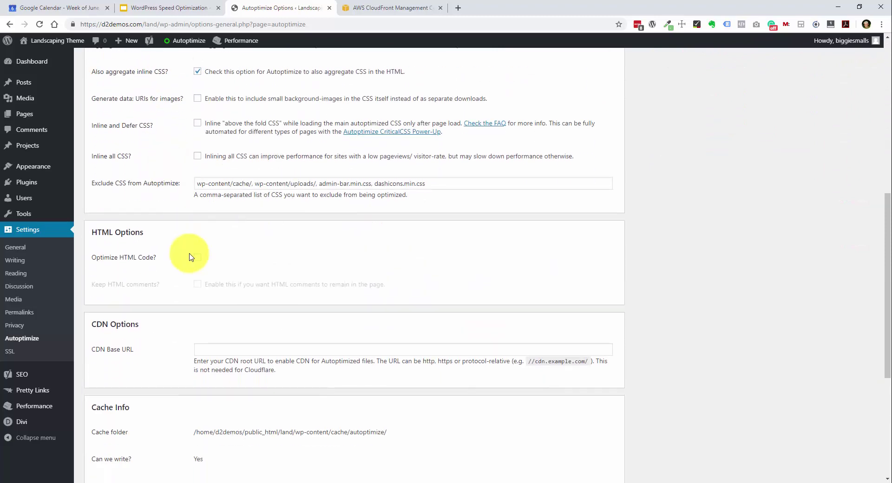
{"action": "left_click", "coordinate": [197, 257]}
{"action": "scroll", "coordinate": [182, 254], "scroll_direction": "down", "scroll_amount": 1}
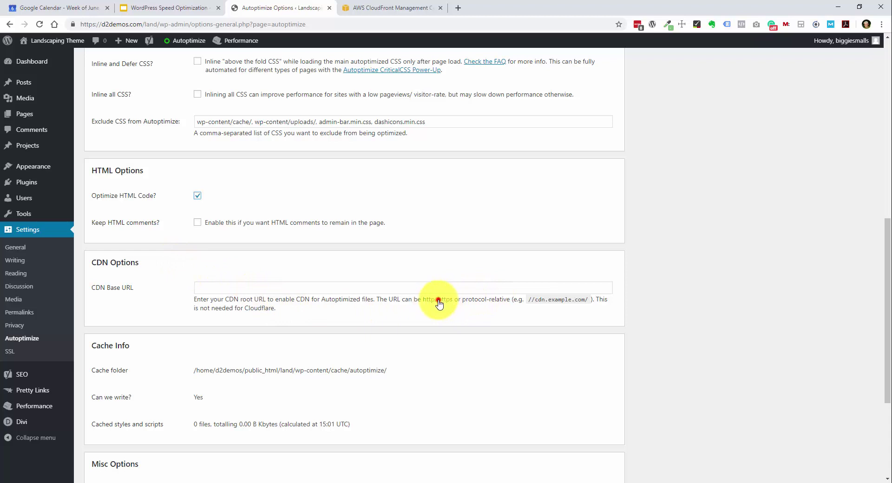
{"action": "left_click", "coordinate": [451, 293]}
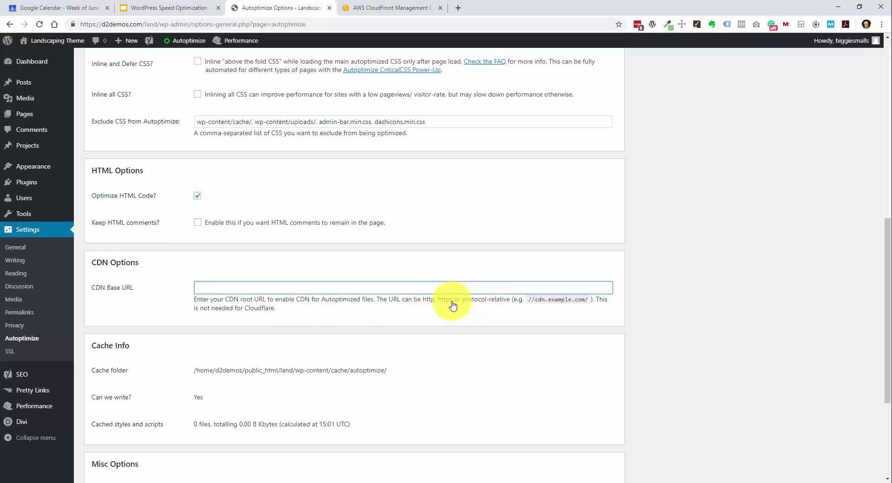
{"action": "type", "text": "https://d1an60p35q9hsp.cloudfront.net/"}
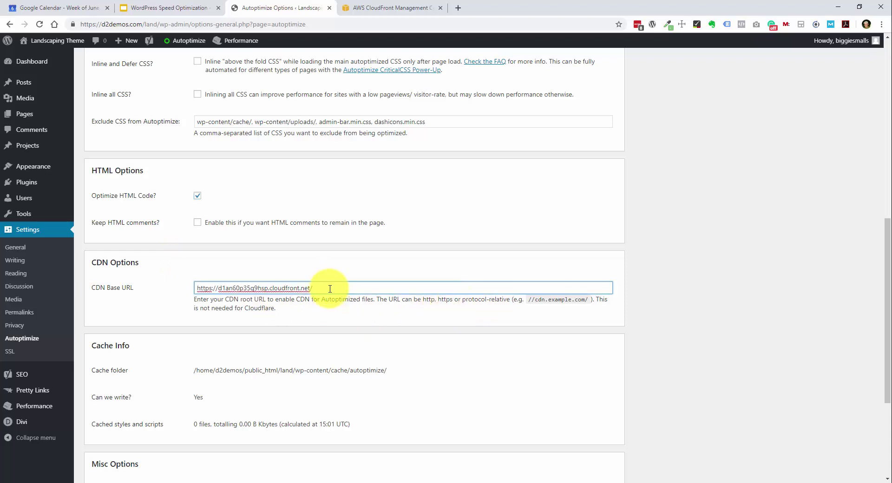
{"action": "scroll", "coordinate": [330, 289], "scroll_direction": "down", "scroll_amount": 4}
{"action": "left_click", "coordinate": [119, 436]}
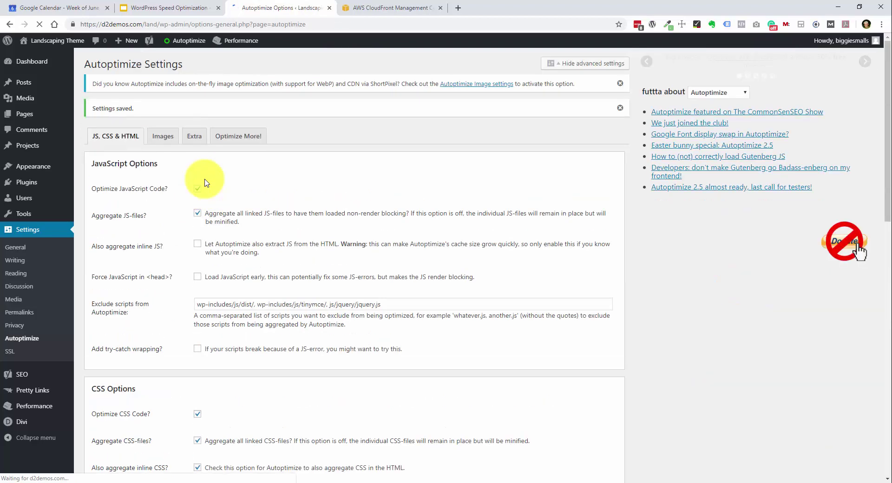
- Enable lazy-loading of images in Autoptimize's image settings and save the changes
{"action": "left_click", "coordinate": [167, 140]}
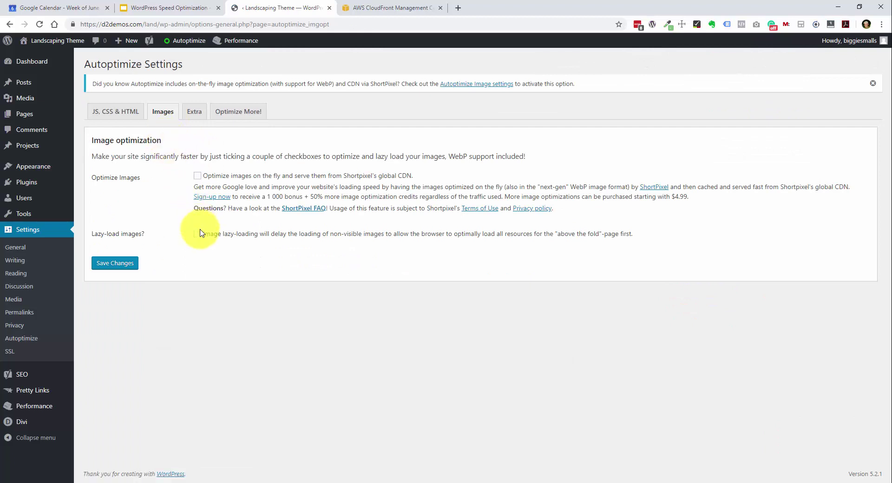
{"action": "left_click", "coordinate": [199, 233]}
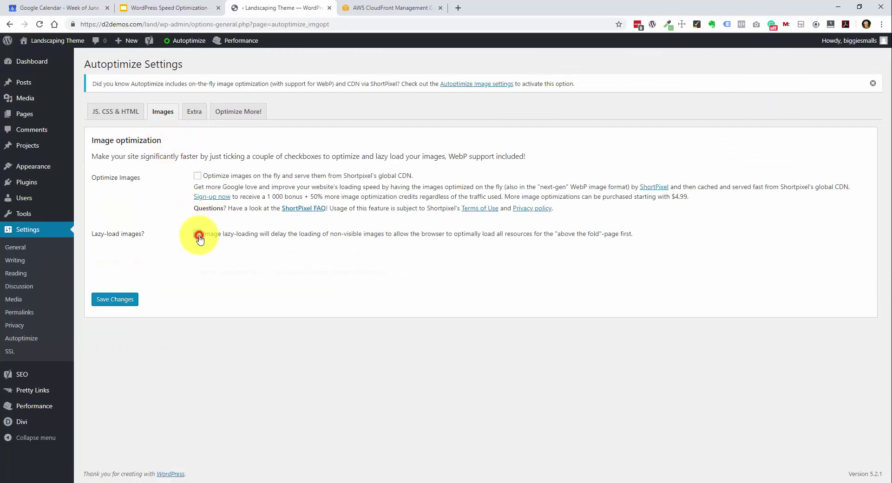
{"action": "left_click", "coordinate": [119, 299]}
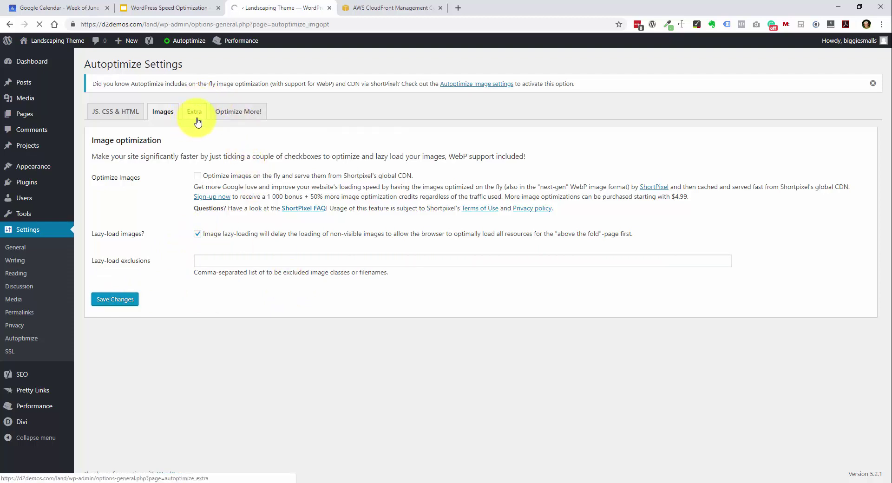
- Look over Autoptimize's Extra options and purge all W3 Total Cache caches
{"action": "left_click", "coordinate": [201, 145]}
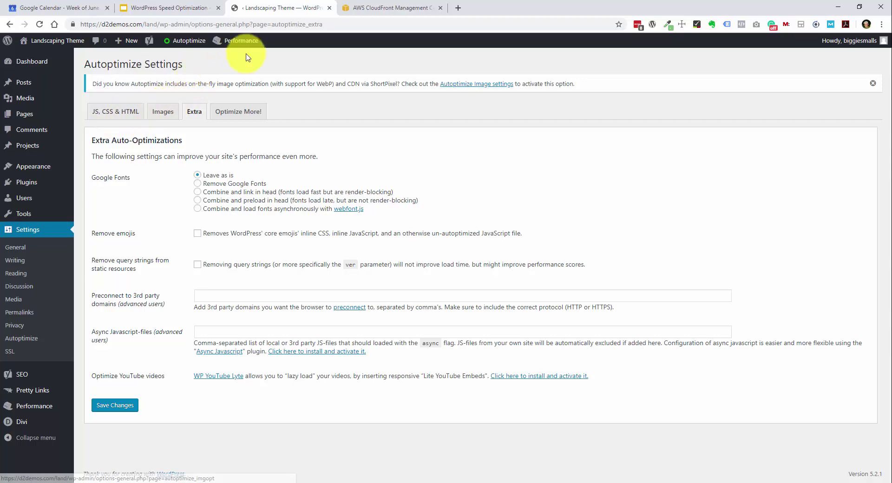
{"action": "mouse_move", "coordinate": [249, 45]}
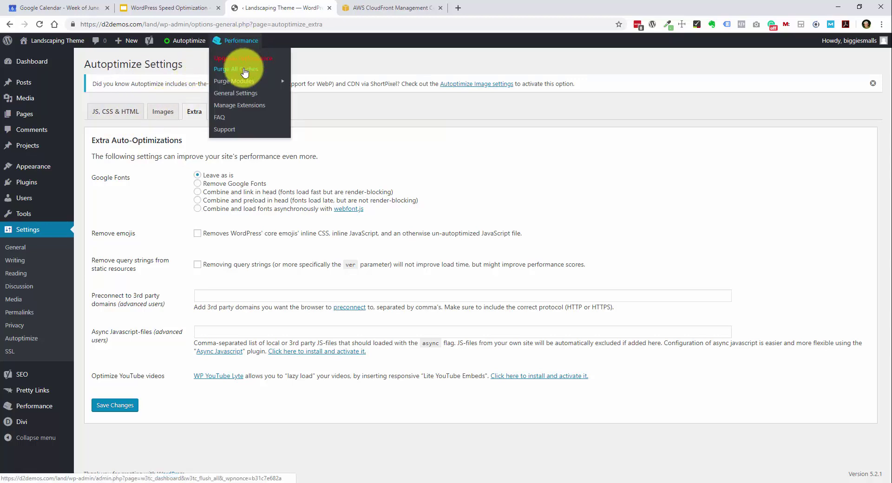
{"action": "left_click", "coordinate": [243, 69]}
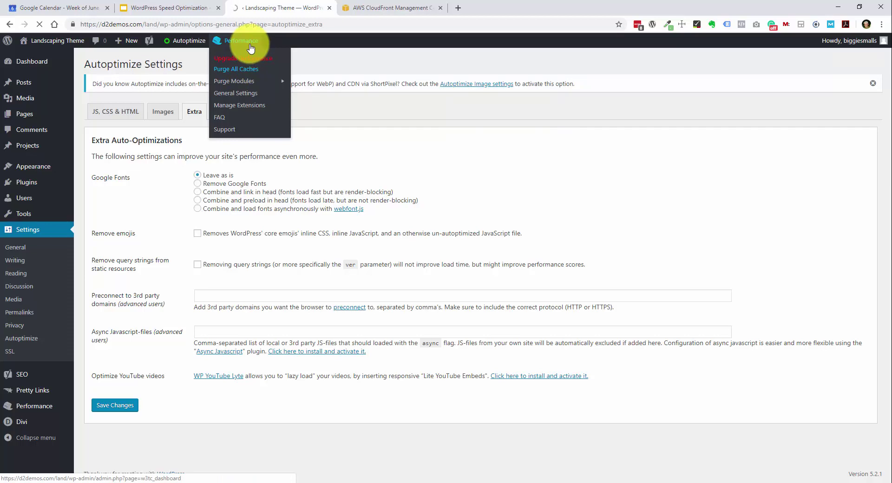
- Open the landscaping site's home page in a new browser tab and check that its content displays properly down to the footer
{"action": "mouse_move", "coordinate": [190, 43]}
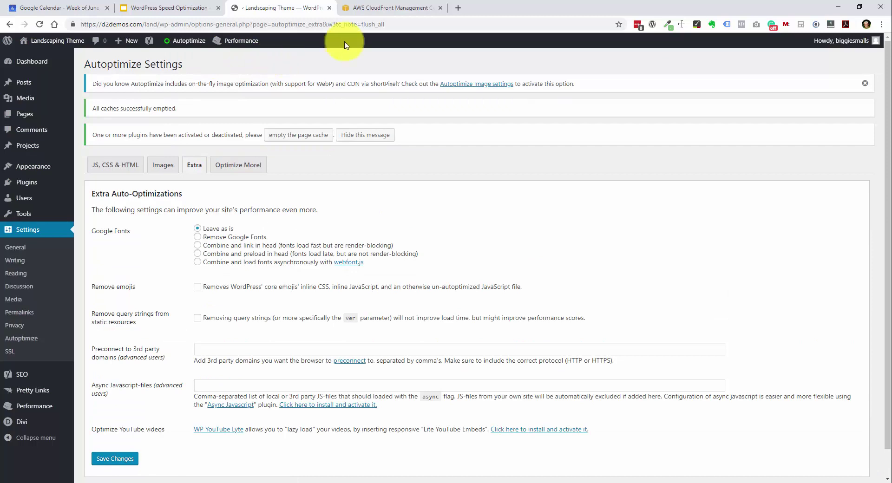
{"action": "middle_click", "coordinate": [68, 46]}
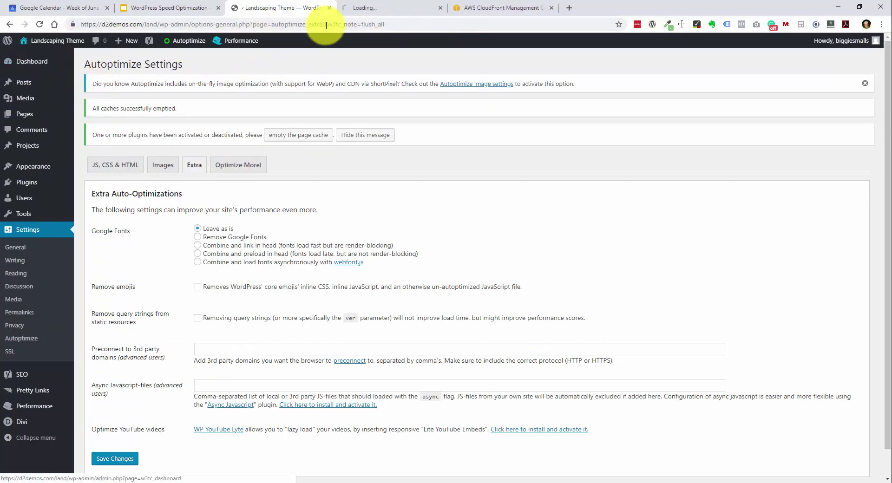
{"action": "left_click", "coordinate": [378, 15]}
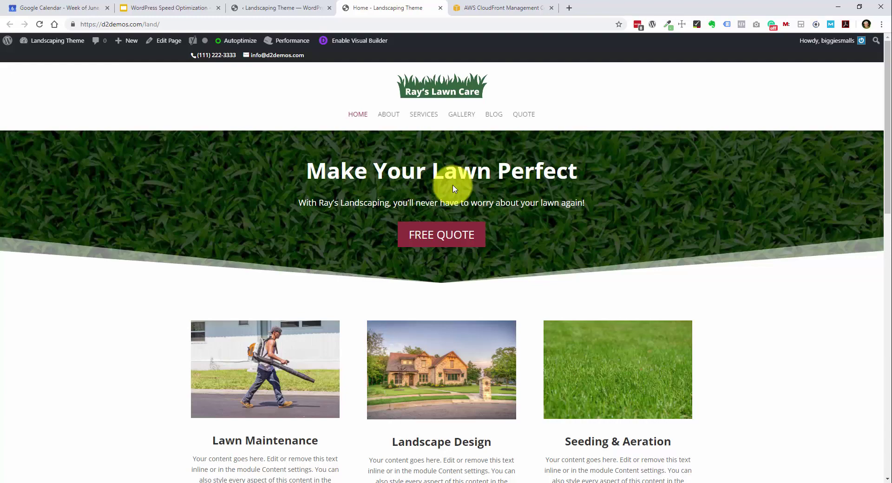
{"action": "scroll", "coordinate": [454, 188], "scroll_direction": "down", "scroll_amount": 10}
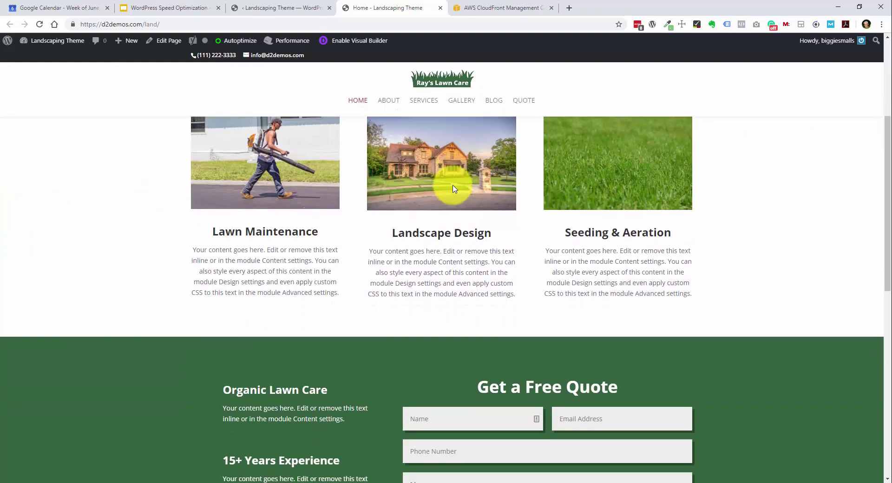
{"action": "scroll", "coordinate": [454, 188], "scroll_direction": "down", "scroll_amount": 5}
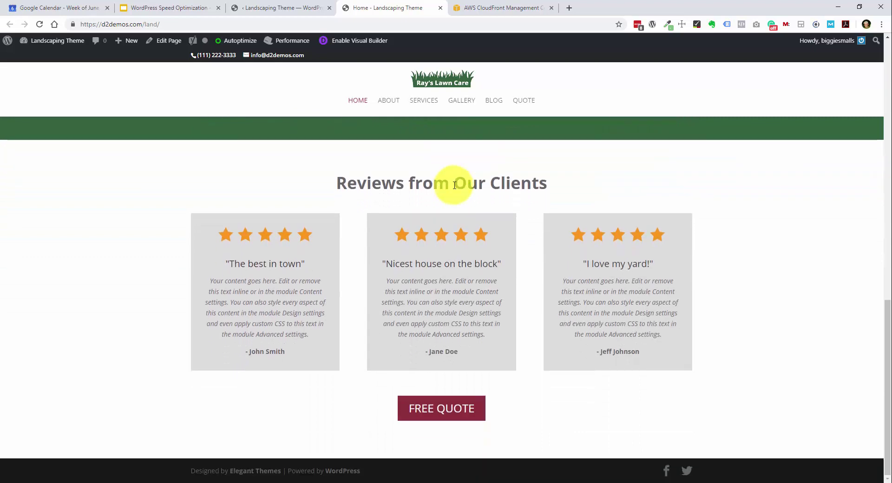
{"action": "scroll", "coordinate": [548, 238], "scroll_direction": "up", "scroll_amount": 9}
{"action": "scroll", "coordinate": [547, 239], "scroll_direction": "up", "scroll_amount": 6}
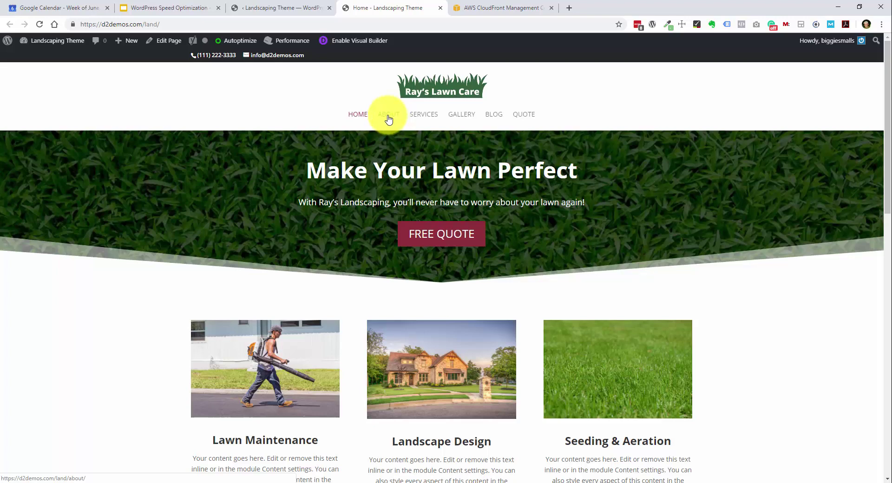
{"action": "mouse_move", "coordinate": [241, 45]}
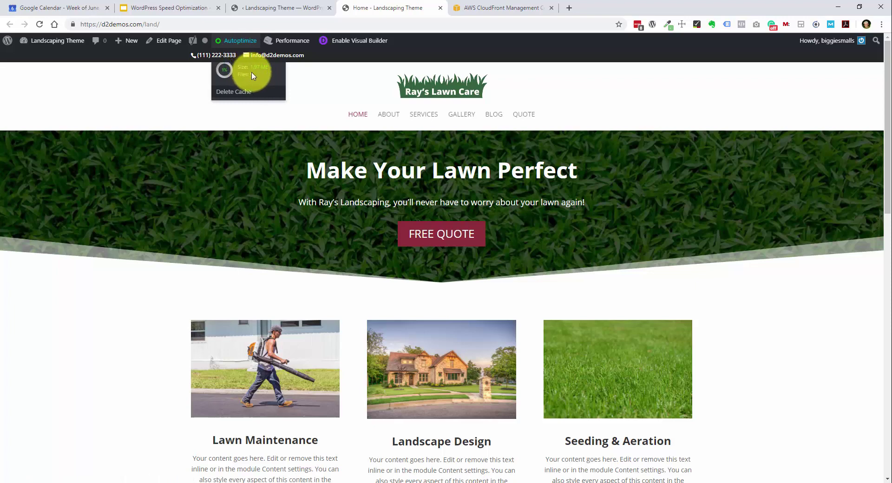
{"action": "mouse_move", "coordinate": [287, 41]}
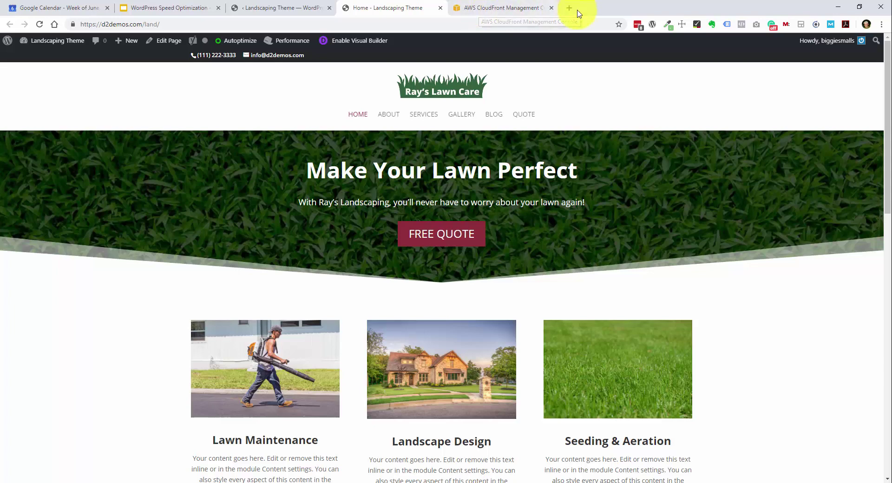
{"action": "left_click", "coordinate": [578, 8]}
{"action": "left_click", "coordinate": [332, 124]}
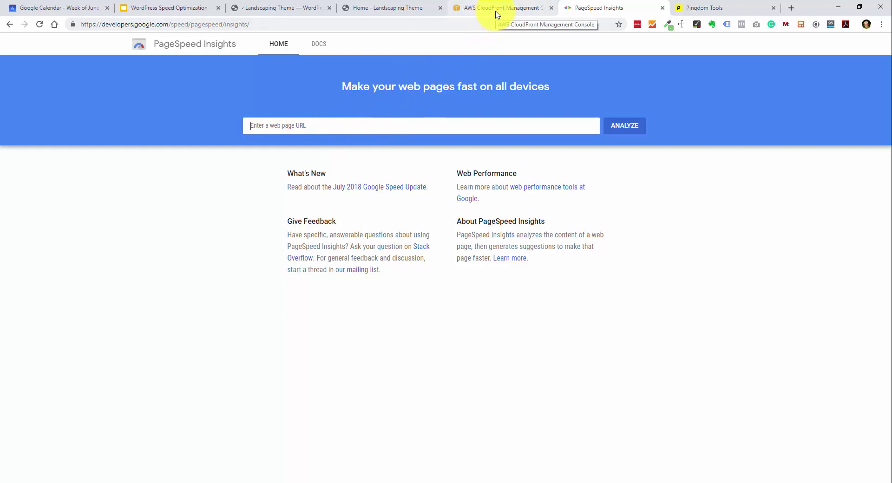
{"action": "left_click", "coordinate": [404, 124]}
{"action": "type", "text": "https://d2demos.com/land/"}
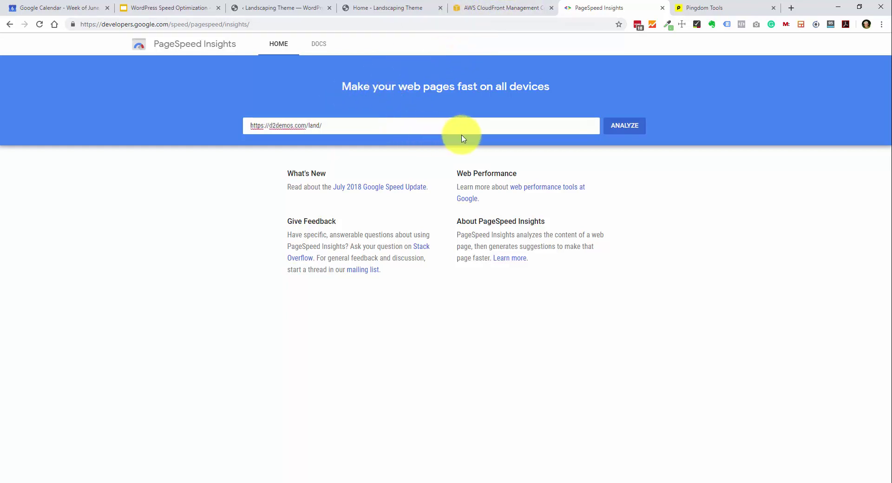
{"action": "left_click", "coordinate": [626, 128]}
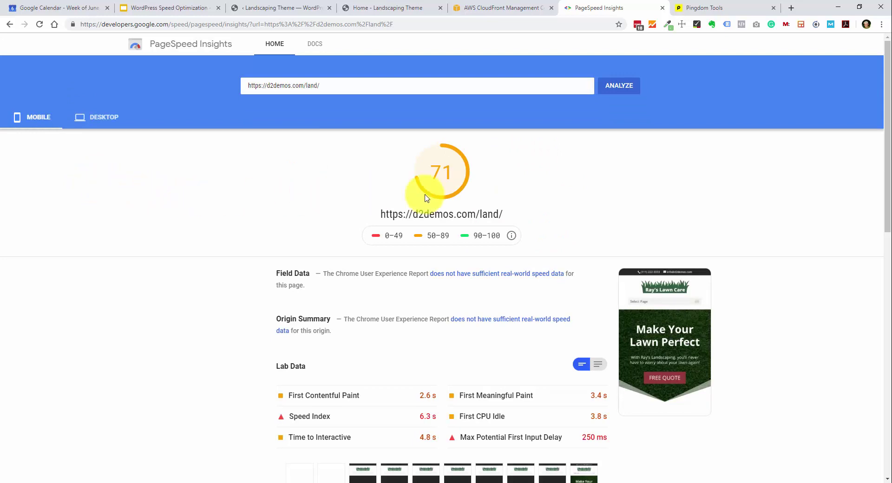
{"action": "left_click", "coordinate": [104, 123]}
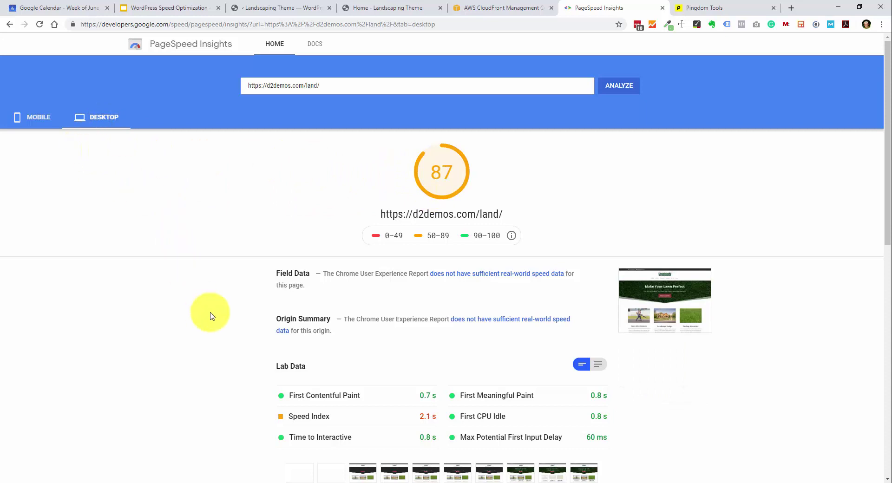
- Switch to the Notepad notes and record Mobile 71 and Desktop 87 under Website Speed (AFTER)
{"action": "left_click", "coordinate": [401, 482]}
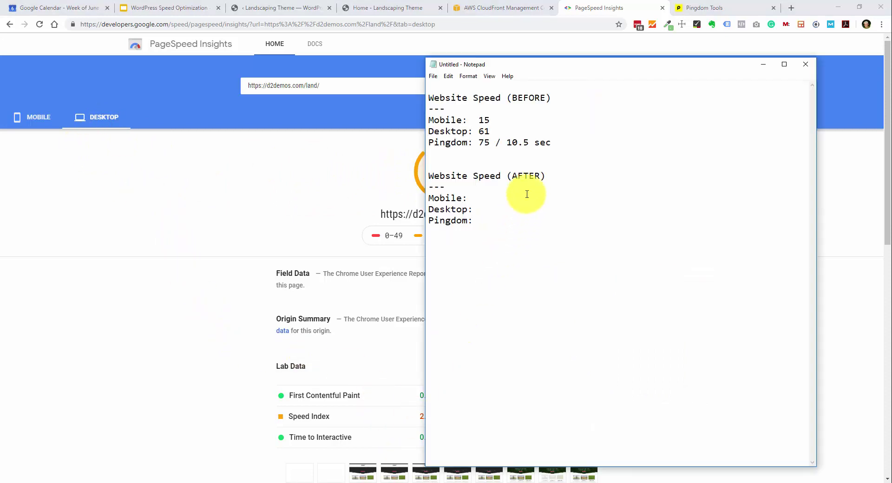
{"action": "left_click_drag", "start_coordinate": [496, 121], "coordinate": [478, 123]}
{"action": "left_click", "coordinate": [487, 137]}
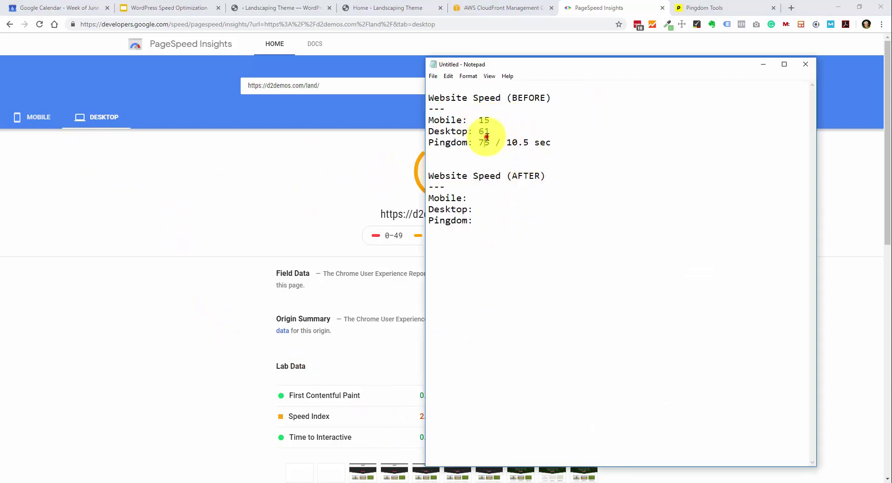
{"action": "left_click_drag", "start_coordinate": [533, 65], "coordinate": [599, 64]}
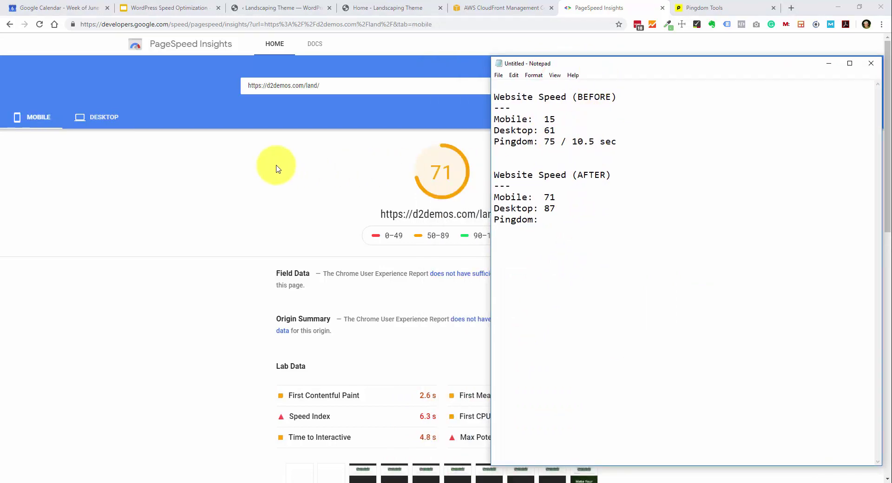
{"action": "left_click", "coordinate": [201, 165]}
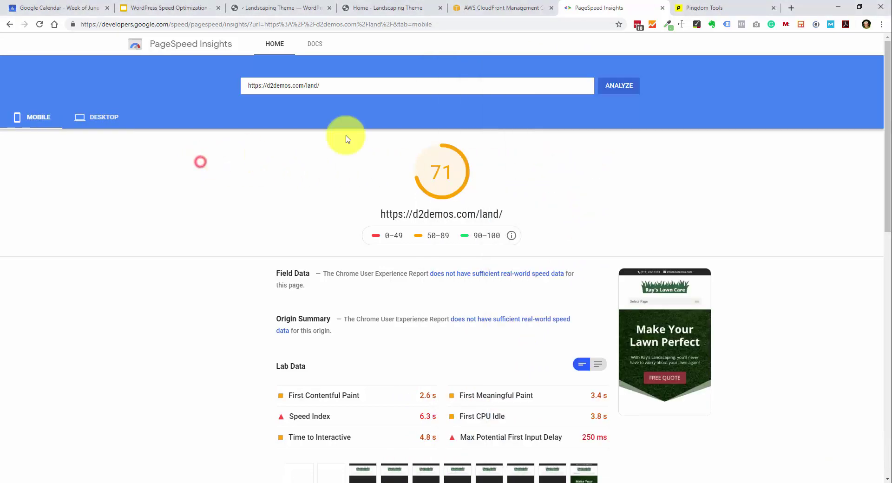
{"action": "left_click", "coordinate": [707, 8]}
{"action": "left_click", "coordinate": [263, 182]}
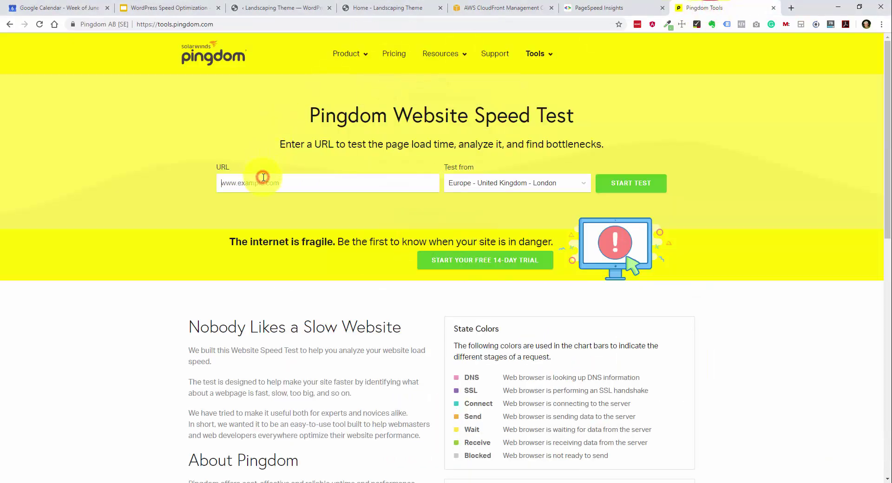
{"action": "type", "text": "https://d2demos.com/land/"}
{"action": "left_click", "coordinate": [509, 191]}
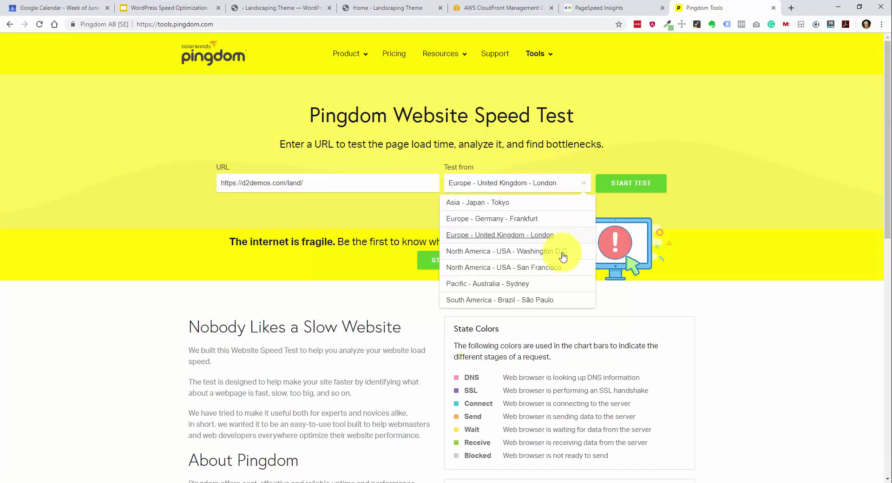
{"action": "left_click", "coordinate": [551, 267]}
{"action": "left_click", "coordinate": [643, 186]}
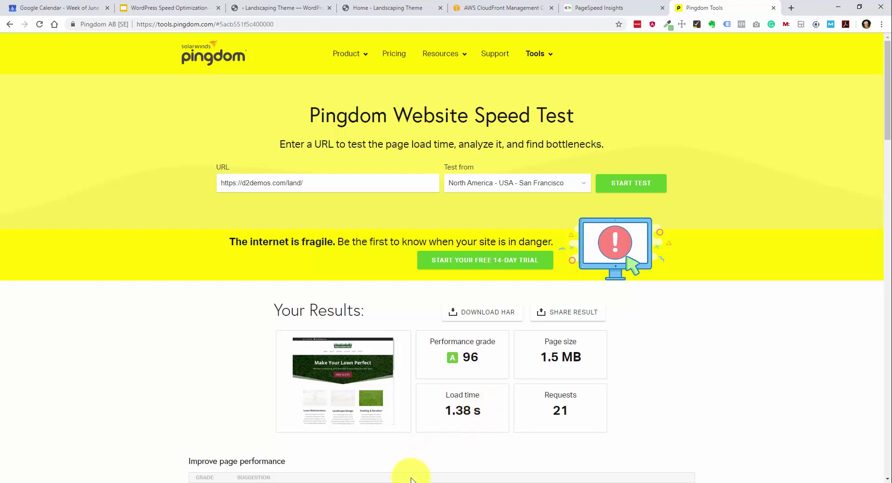
- In the Notepad notes, enter 96 / 1.4 sec as the AFTER Pingdom result and compare the before and after scores
{"action": "key", "text": "alt+Tab"}
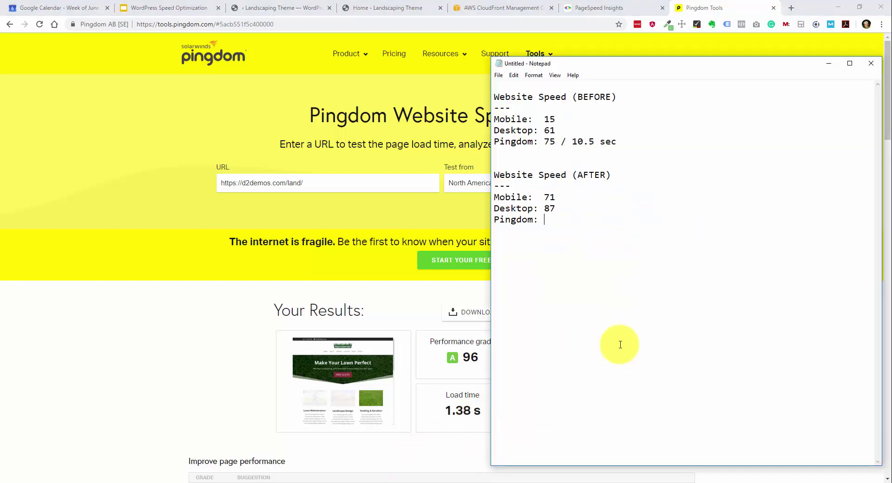
{"action": "type", "text": "96 / 1.4 sec"}
{"action": "left_click", "coordinate": [581, 206]}
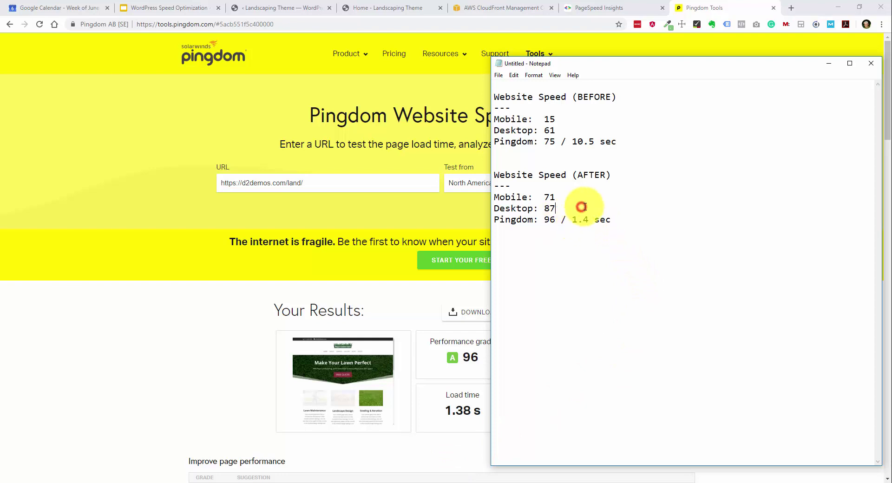
{"action": "left_click_drag", "start_coordinate": [623, 219], "coordinate": [481, 99]}
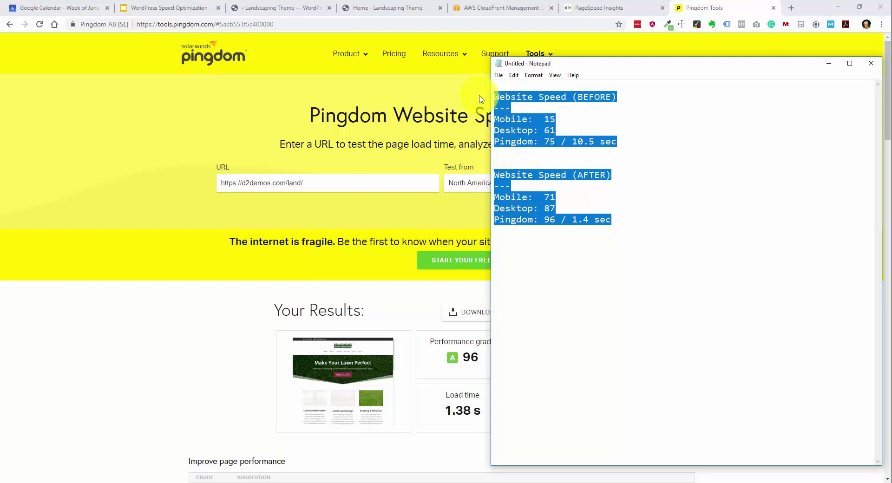
{"action": "left_click", "coordinate": [518, 98]}
{"action": "left_click", "coordinate": [575, 158]}
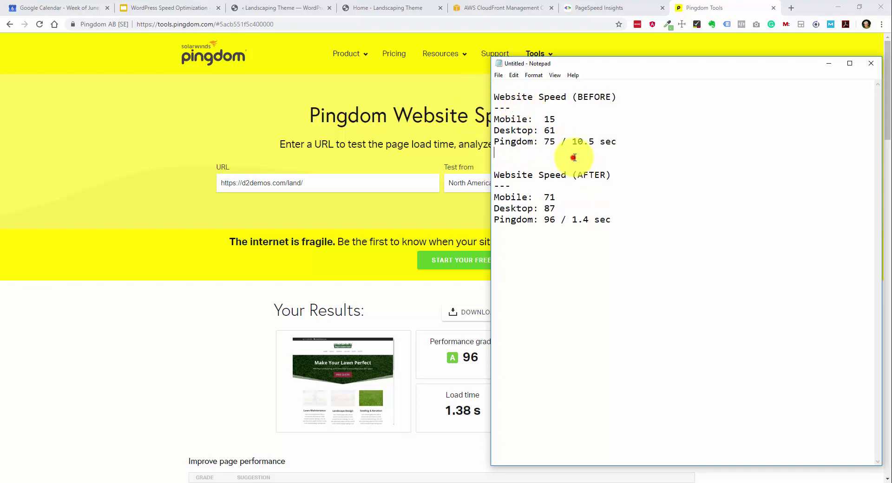